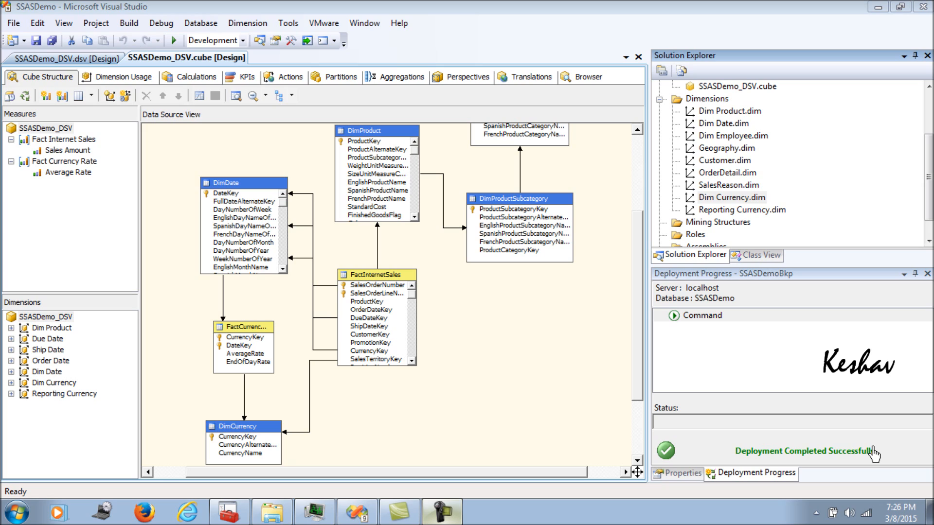
# Copy SSASDemo_DSV.dsv and paste it into Data Source Views under the name SSASDemo_DSV2
pyautogui.moveTo(928, 199); pyautogui.dragTo(929, 163)
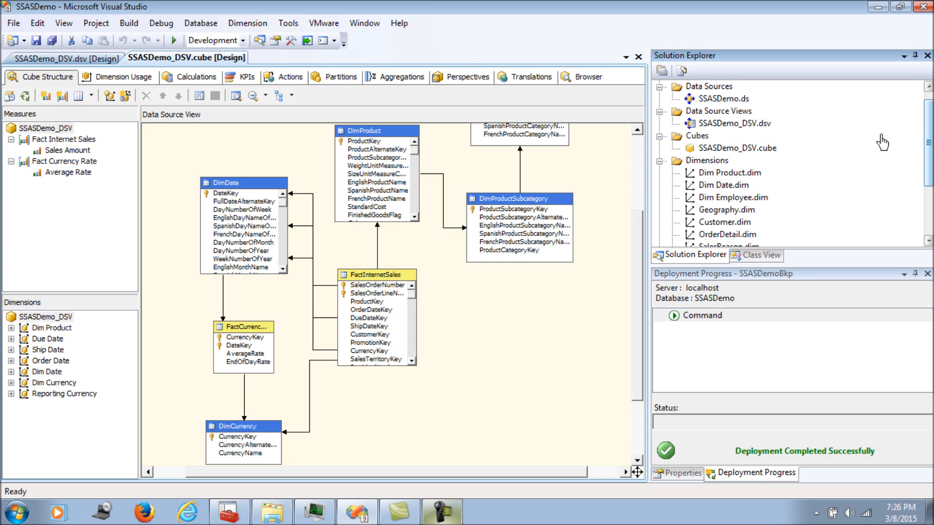
pyautogui.rightClick(726, 126)
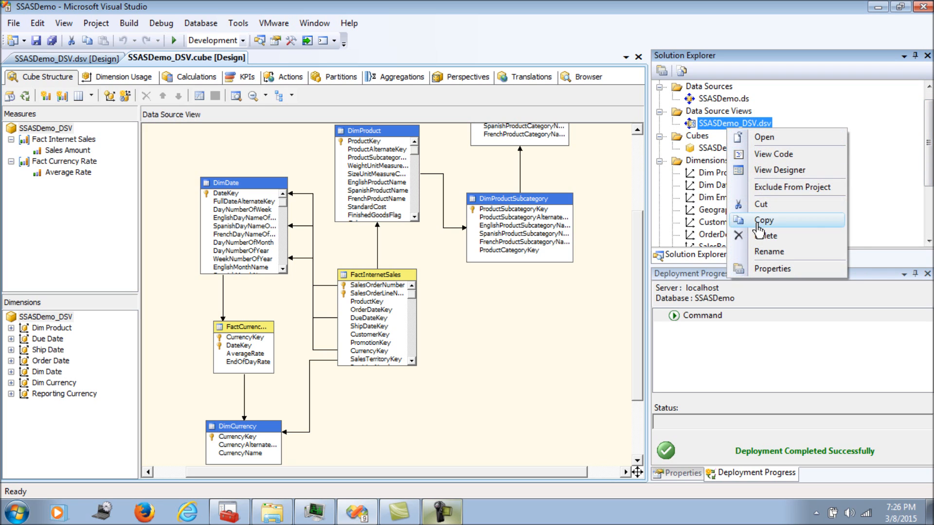
pyautogui.click(758, 227)
pyautogui.rightClick(724, 112)
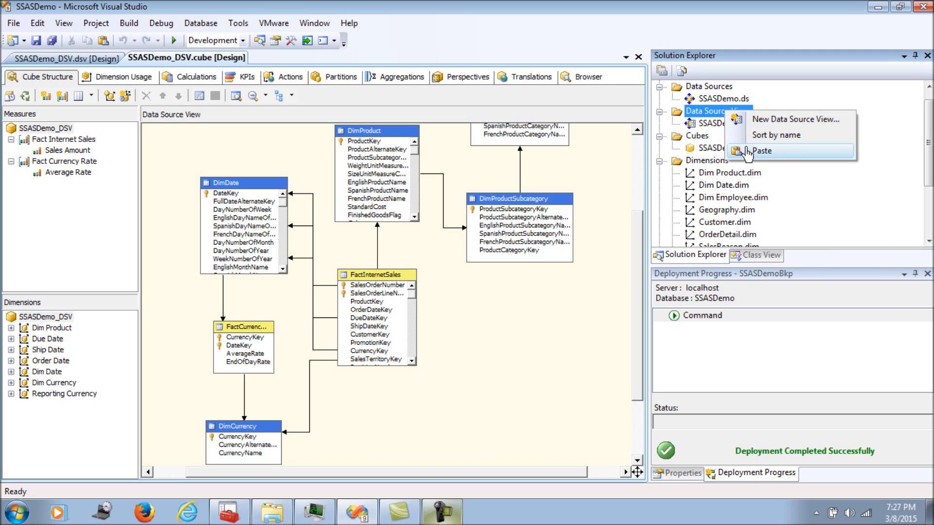
pyautogui.click(748, 152)
pyautogui.click(468, 249)
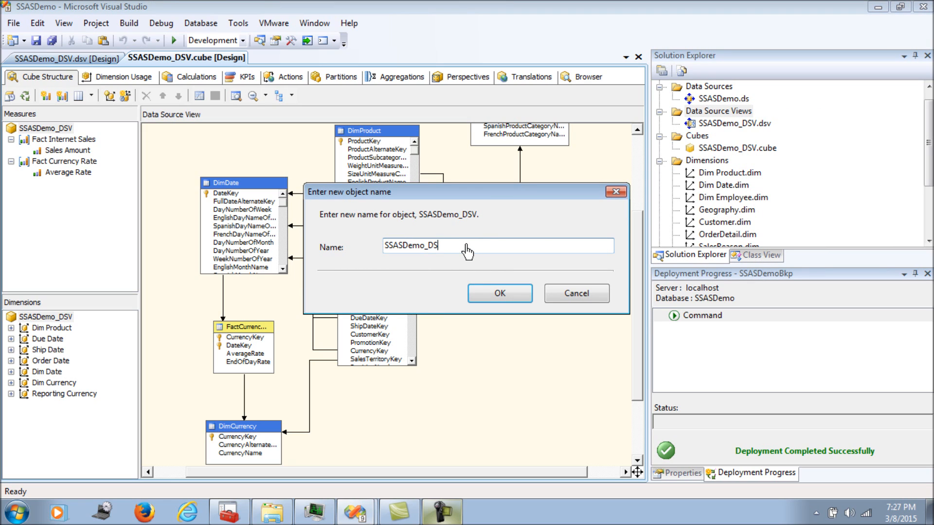
pyautogui.write('2')
pyautogui.click(500, 293)
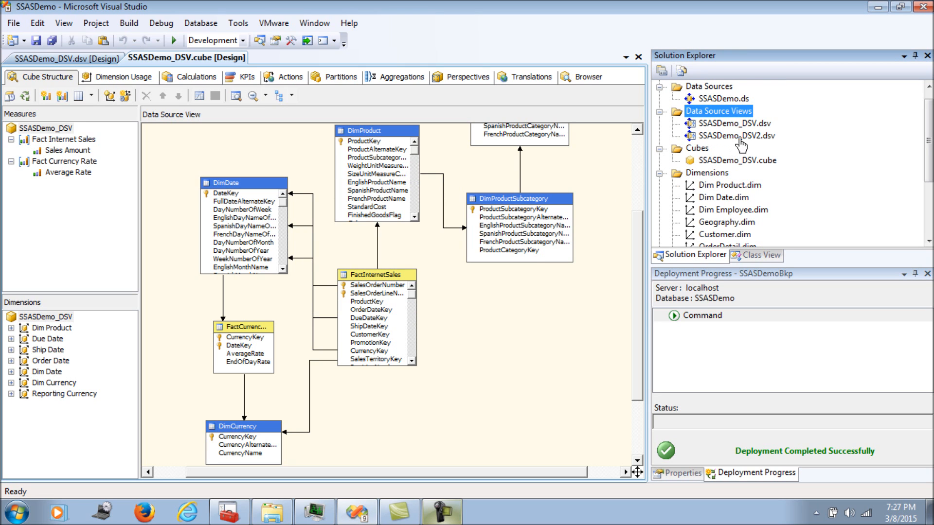
# Open SSASDemo_DSV2 and delete the Reporting Currency table from it
pyautogui.doubleClick(740, 139)
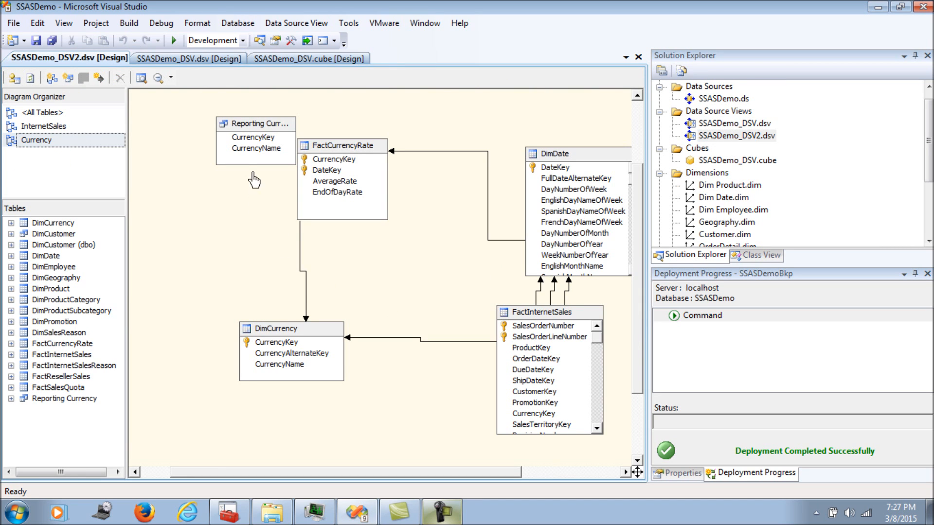
pyautogui.rightClick(258, 127)
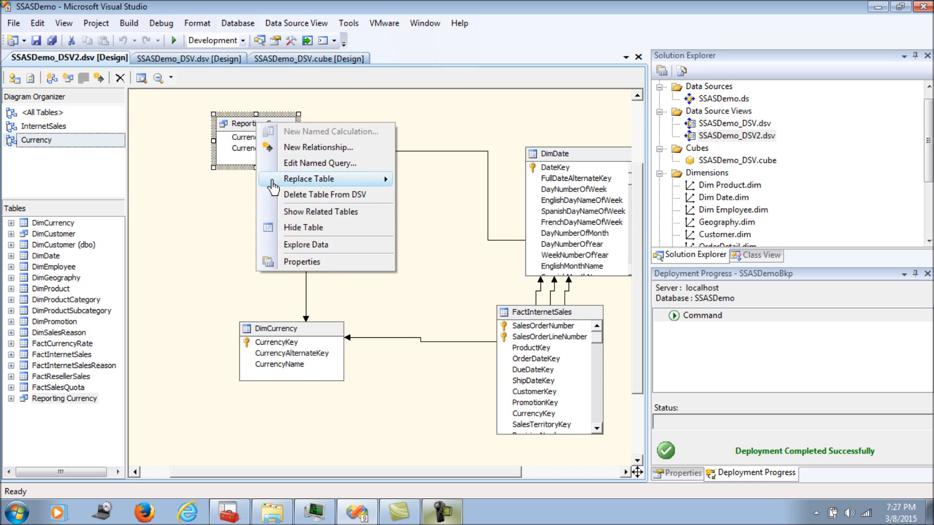
pyautogui.click(293, 195)
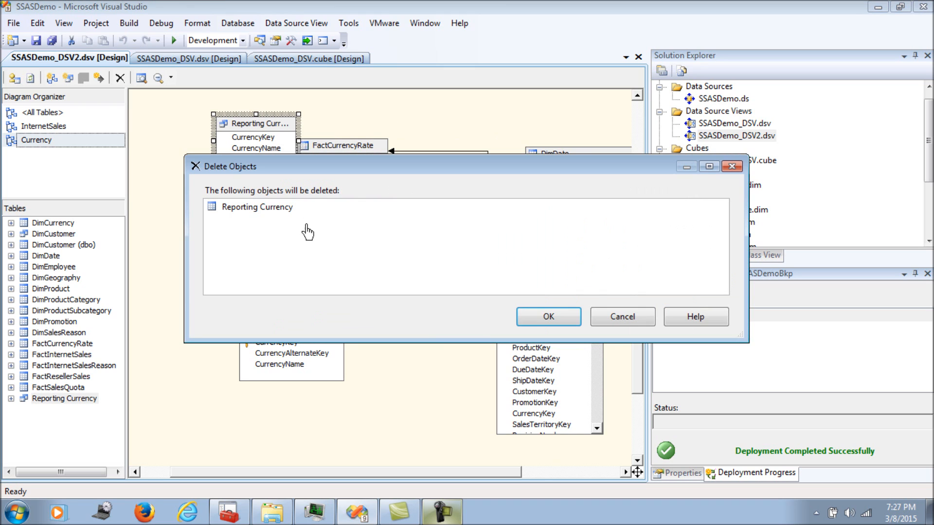
pyautogui.click(537, 315)
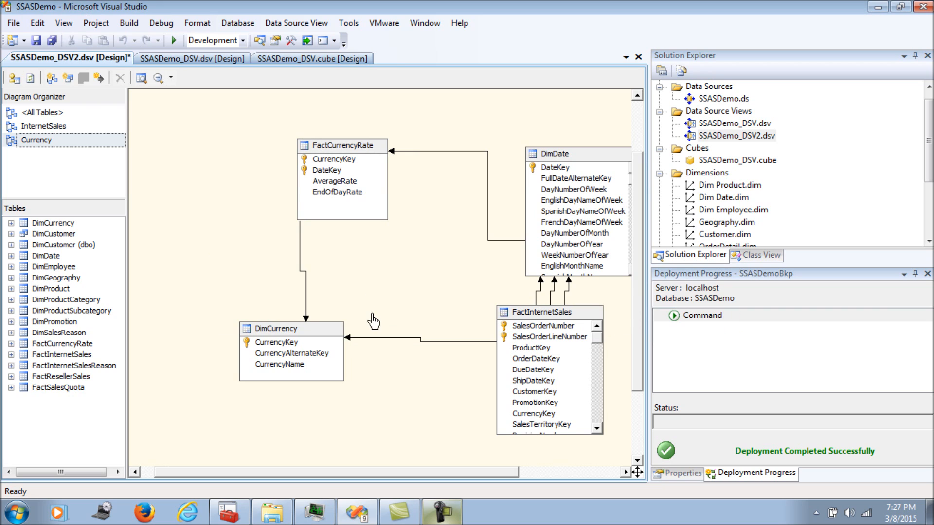
# Delete the relationship between DimCurrency and FactInternetSales
pyautogui.rightClick(388, 340)
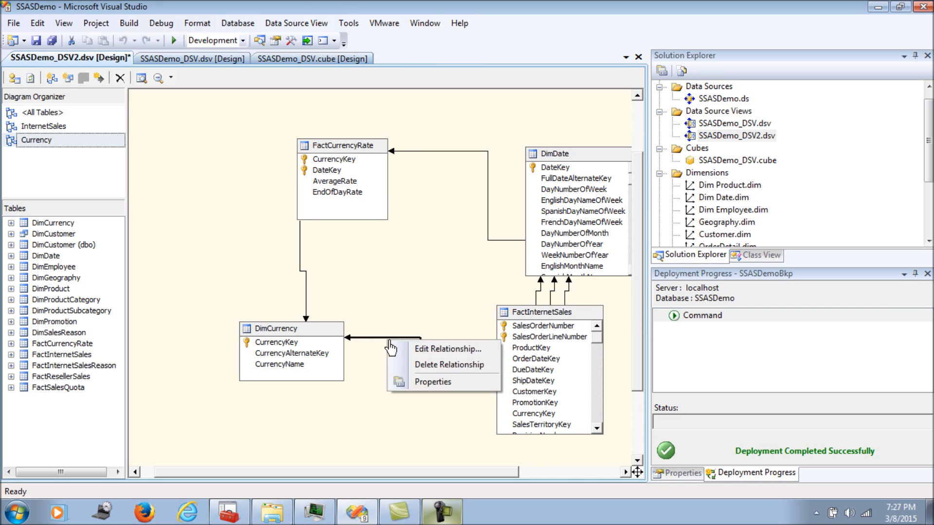
pyautogui.click(400, 365)
pyautogui.click(548, 316)
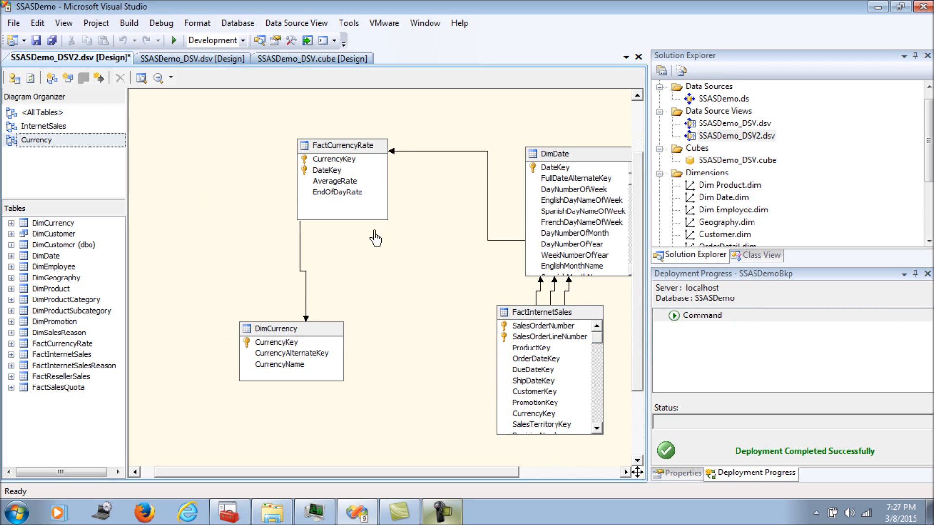
# Move DimDate and FactInternetSales left, closer to the other tables in the diagram
pyautogui.moveTo(546, 155); pyautogui.dragTo(458, 153)
pyautogui.moveTo(521, 320); pyautogui.dragTo(454, 319)
pyautogui.click(365, 266)
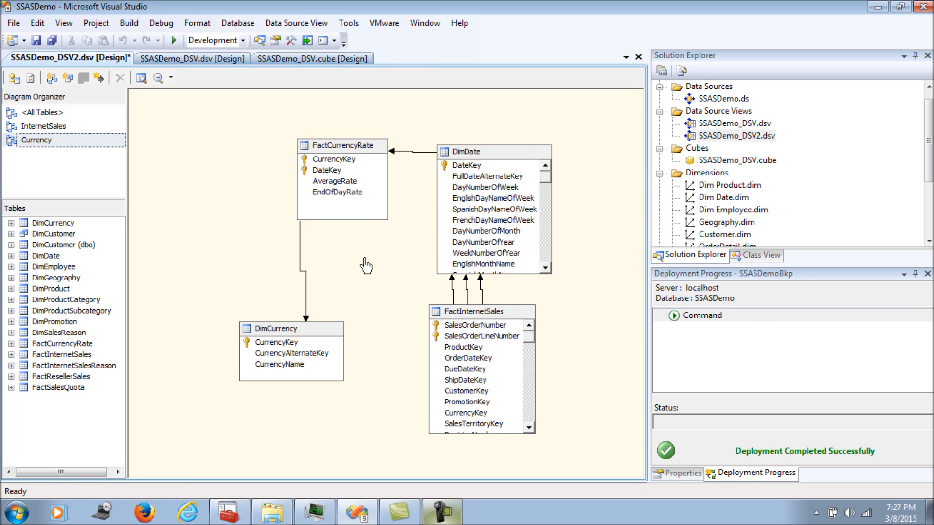
# Create an empty cube named SSASDemo_DSV2 with the New Cube wizard, using the SSASDemo_DSV2 data source view
pyautogui.rightClick(697, 149)
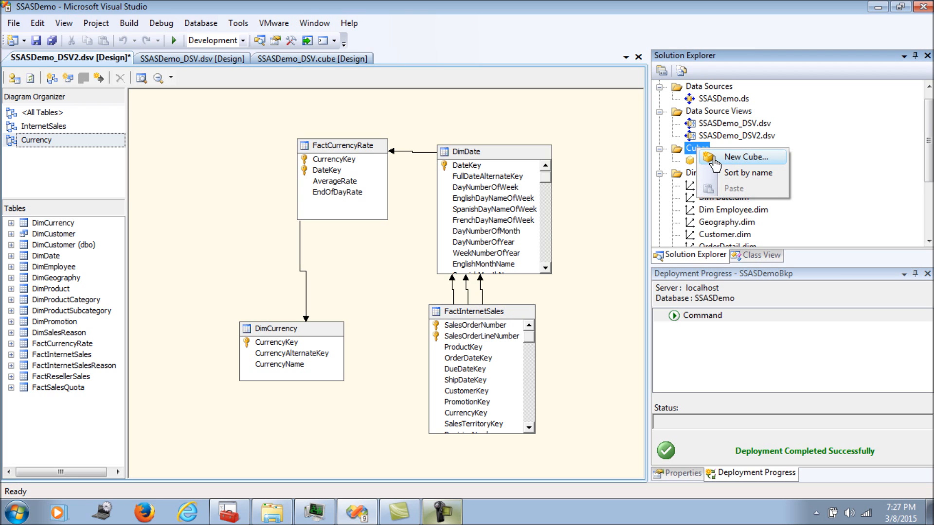
pyautogui.click(714, 160)
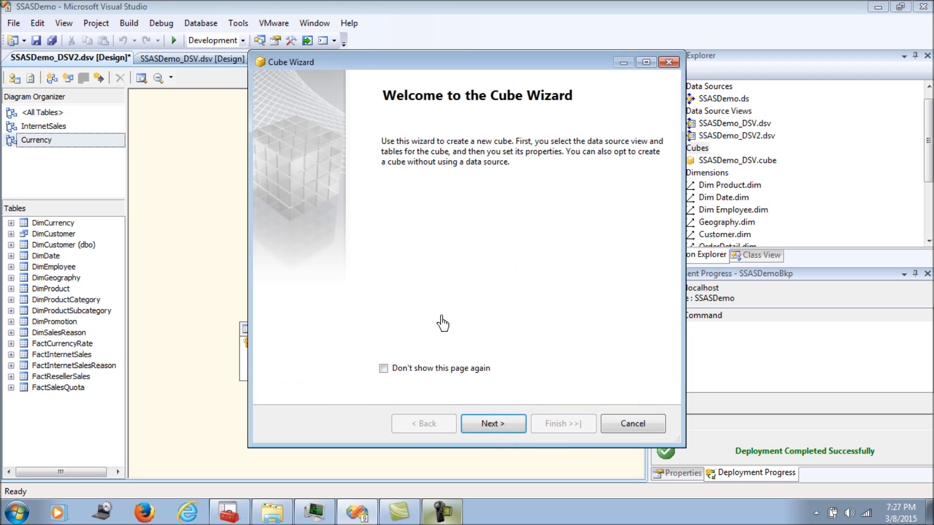
pyautogui.click(492, 426)
pyautogui.click(298, 182)
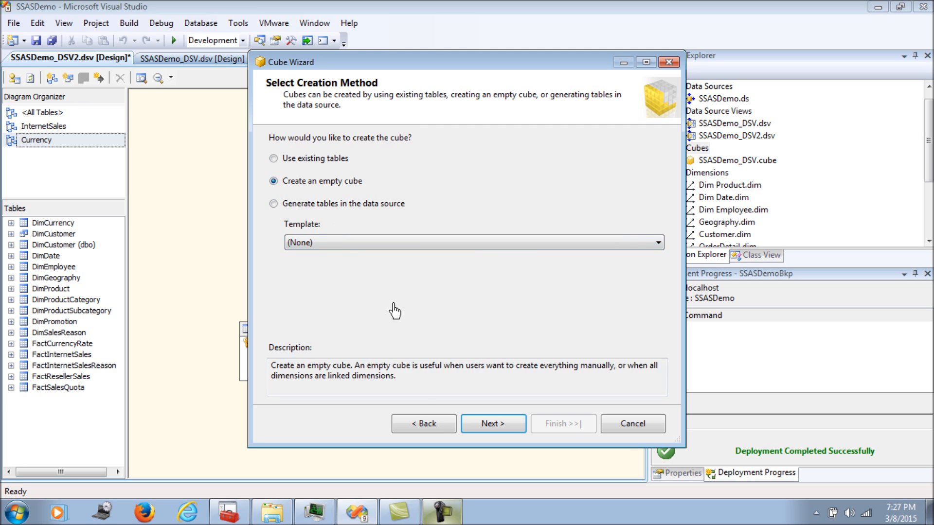
pyautogui.click(492, 422)
pyautogui.click(338, 168)
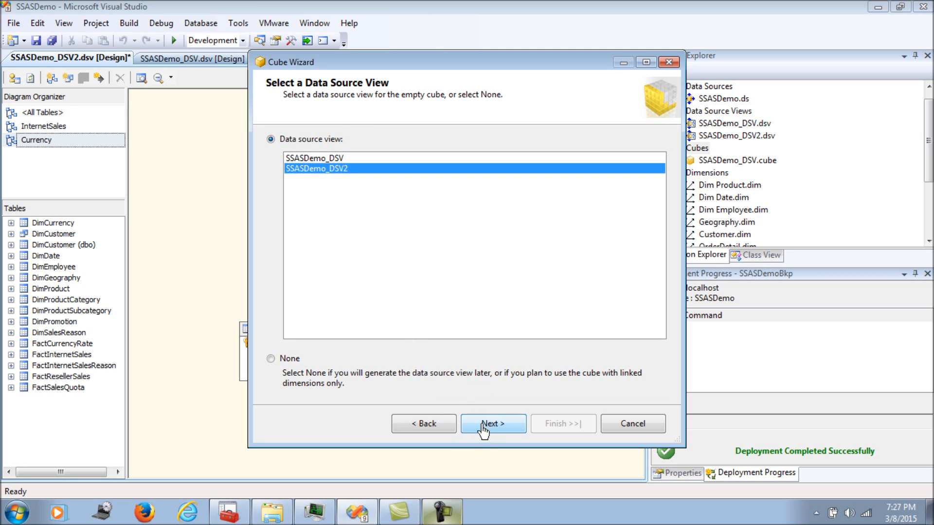
pyautogui.click(489, 424)
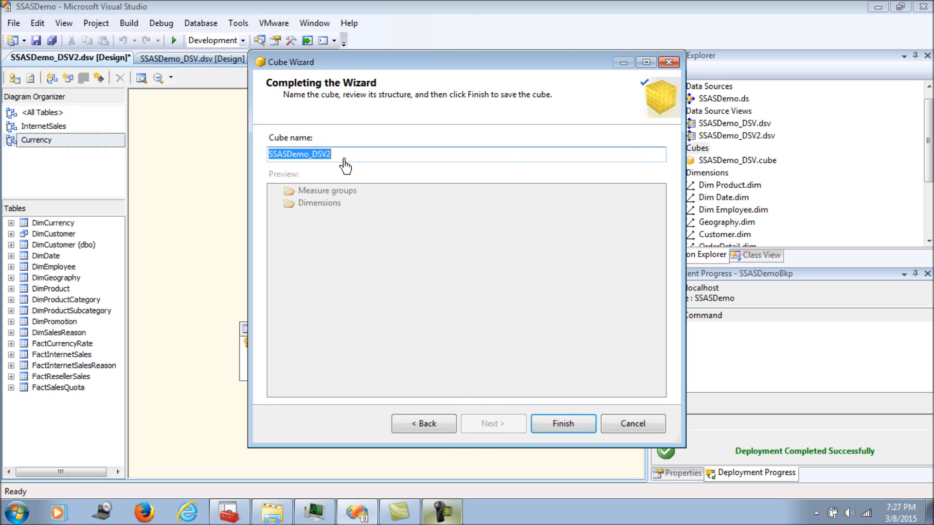
pyautogui.click(580, 424)
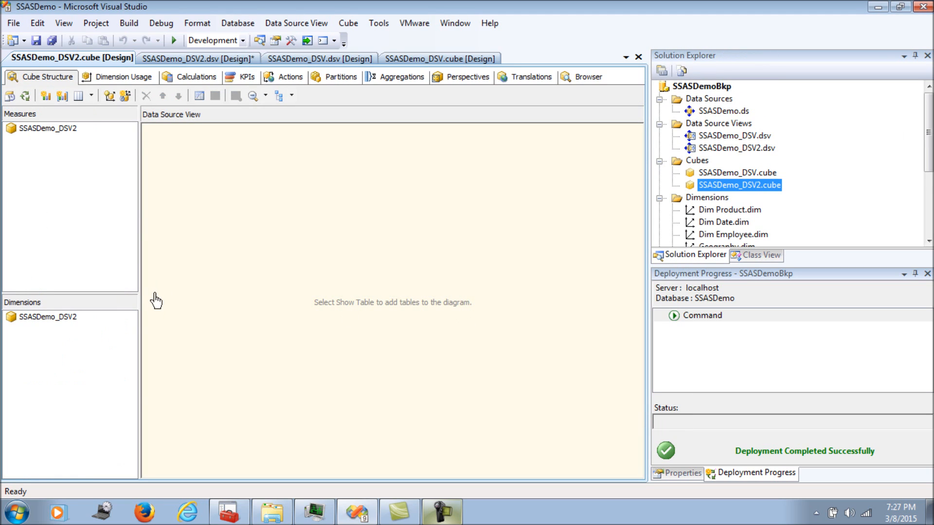
# Add Dim Currency, Dim Date and Dim Product as cube dimensions and accept their tables into the view
pyautogui.rightClick(51, 320)
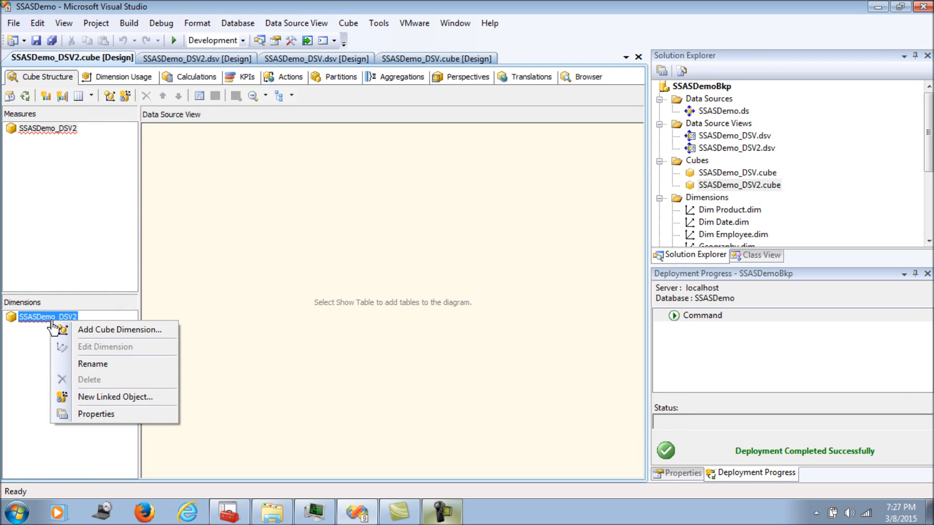
pyautogui.click(71, 331)
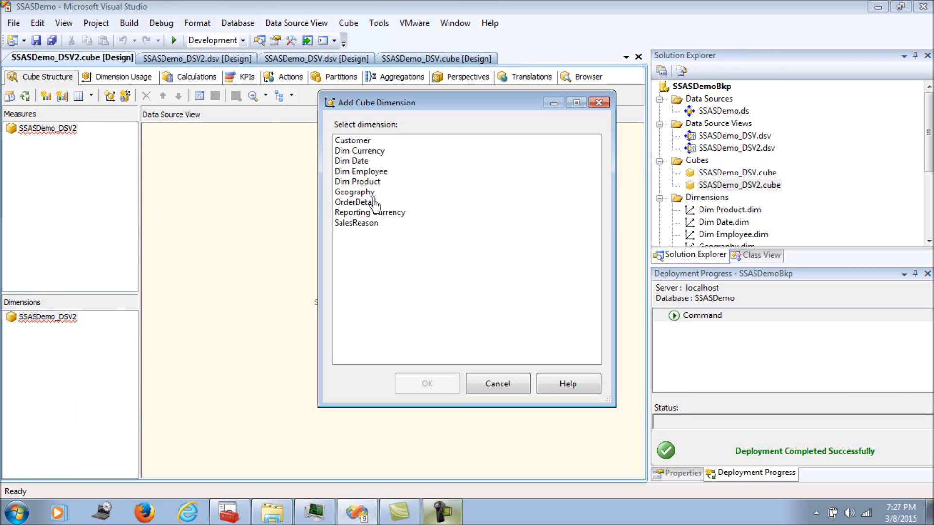
pyautogui.click(365, 184)
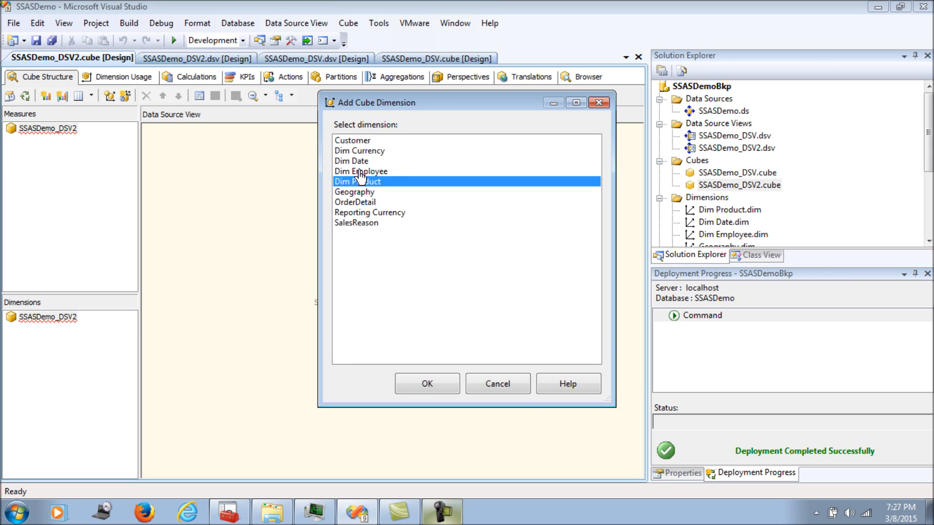
pyautogui.keyDown('ctrl'); pyautogui.click(360, 171); pyautogui.keyUp('ctrl')
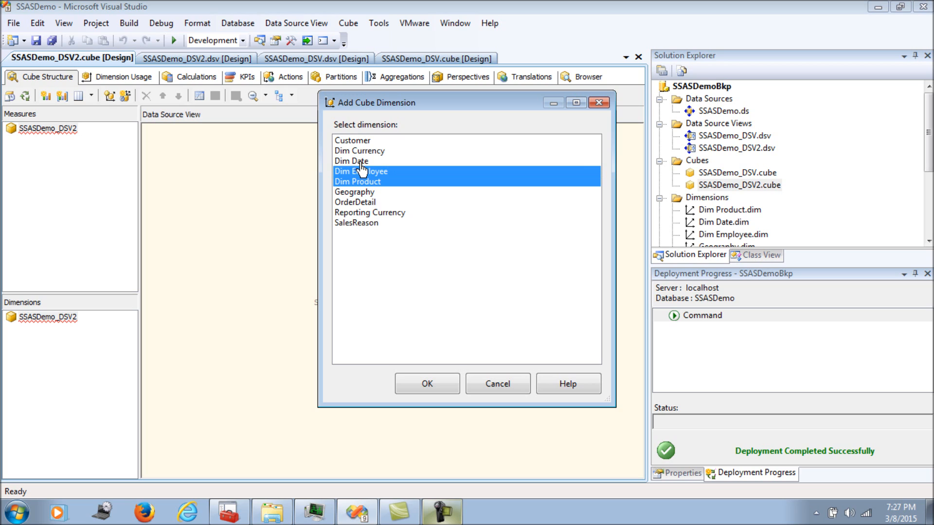
pyautogui.keyDown('ctrl'); pyautogui.click(361, 163); pyautogui.keyUp('ctrl')
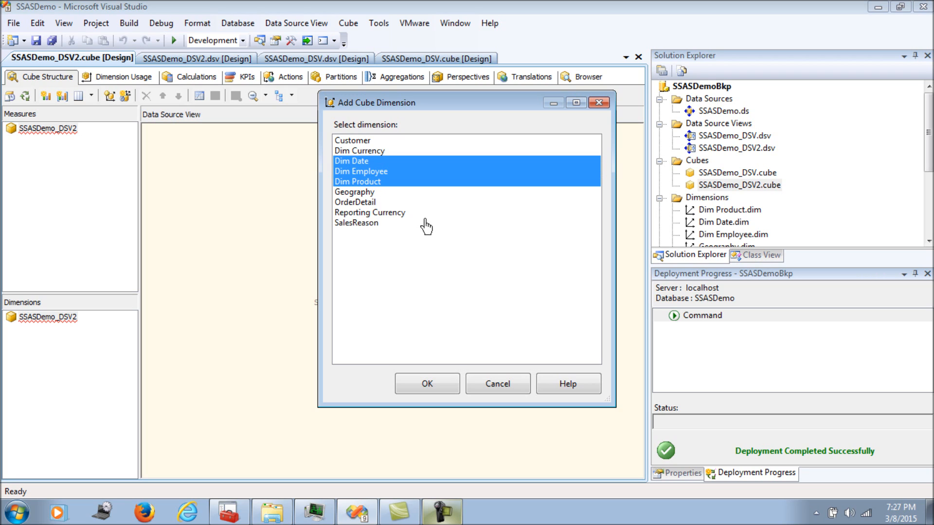
pyautogui.keyDown('ctrl'); pyautogui.click(373, 172); pyautogui.keyUp('ctrl')
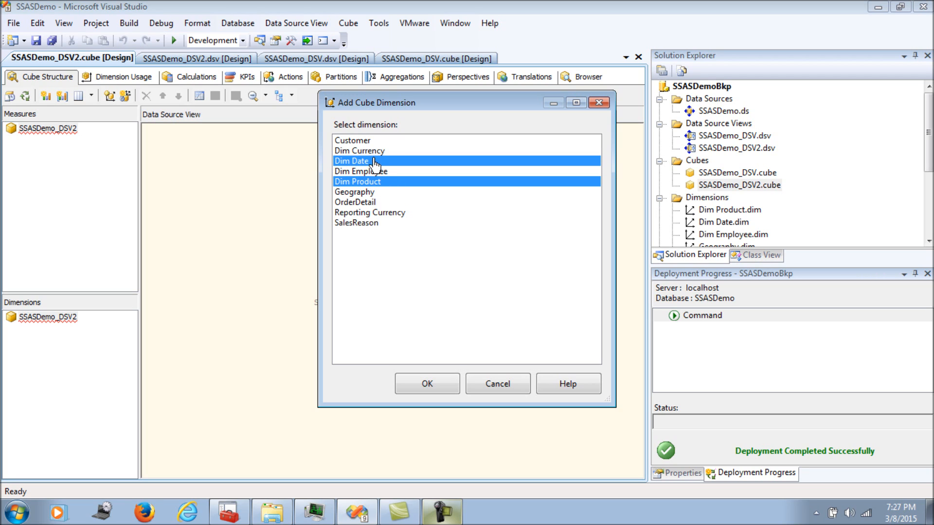
pyautogui.keyDown('ctrl'); pyautogui.click(372, 151); pyautogui.keyUp('ctrl')
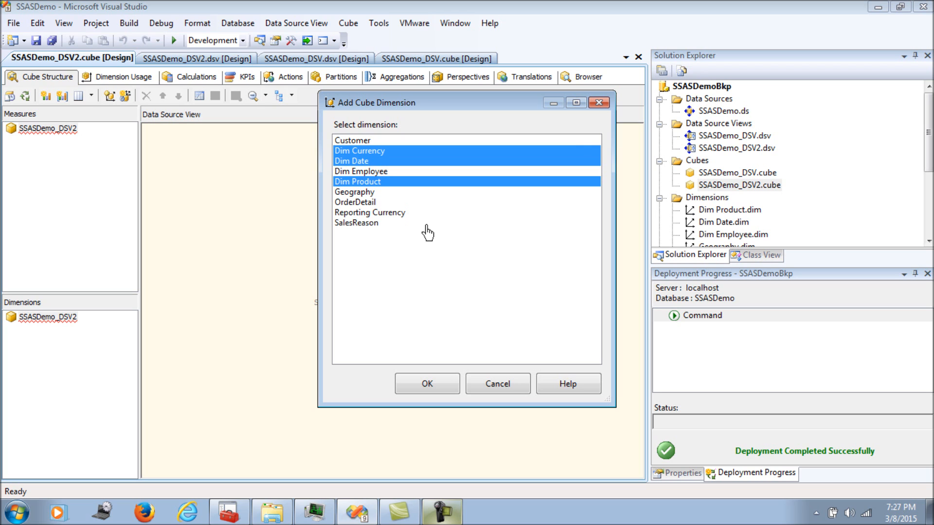
pyautogui.click(445, 389)
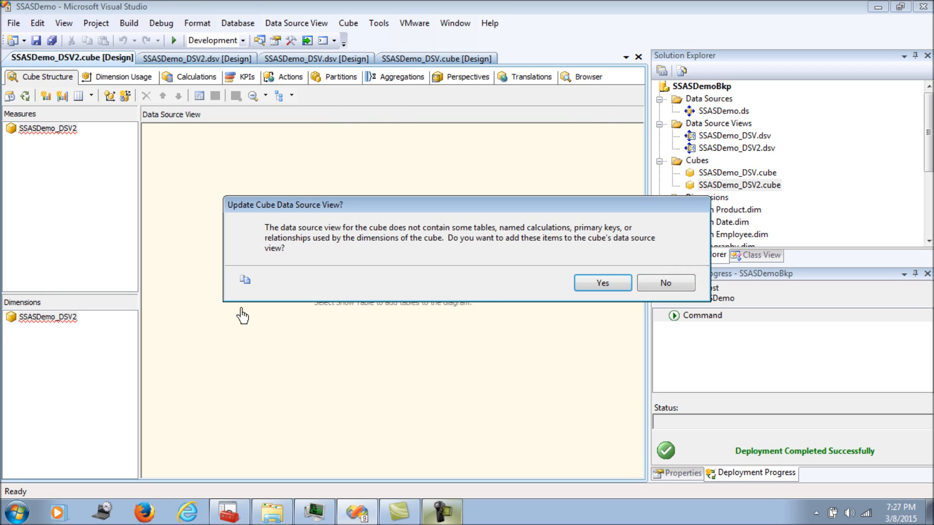
pyautogui.click(603, 285)
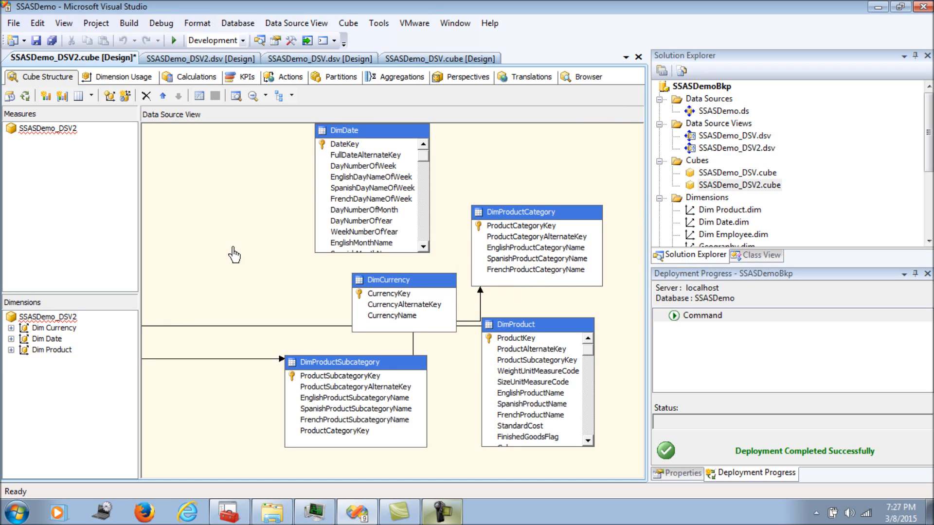
# Create a Fact Internet Sales measure group from the FactInternetSales table and expand its measures
pyautogui.rightClick(52, 135)
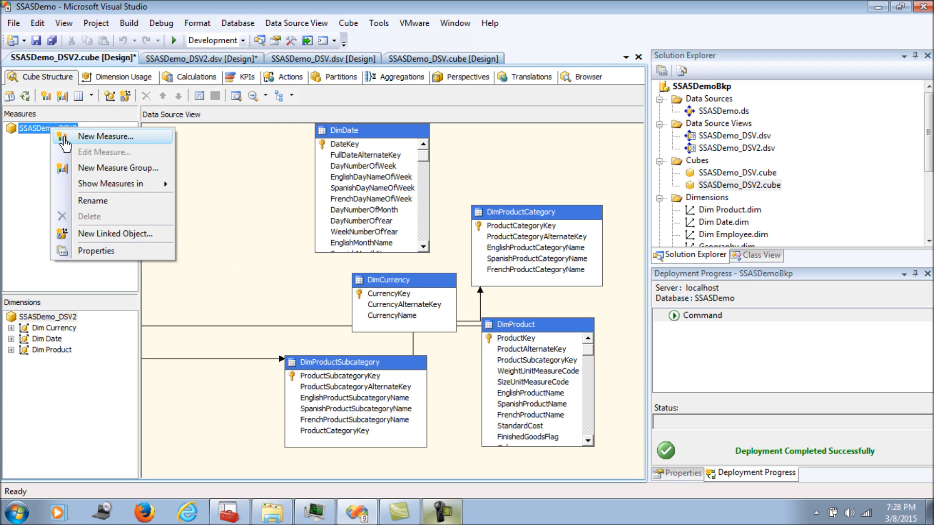
pyautogui.click(79, 163)
pyautogui.scroll(-1, 574, 243)
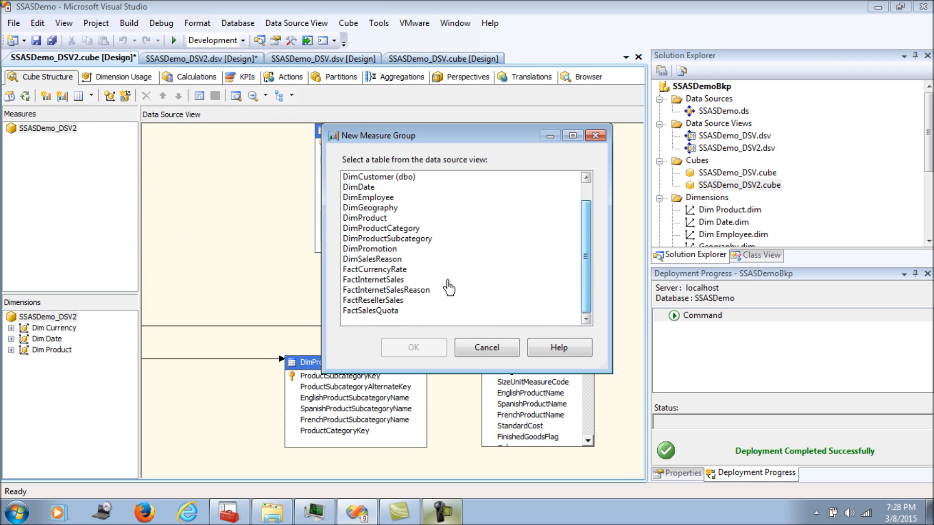
pyautogui.click(373, 279)
pyautogui.click(414, 348)
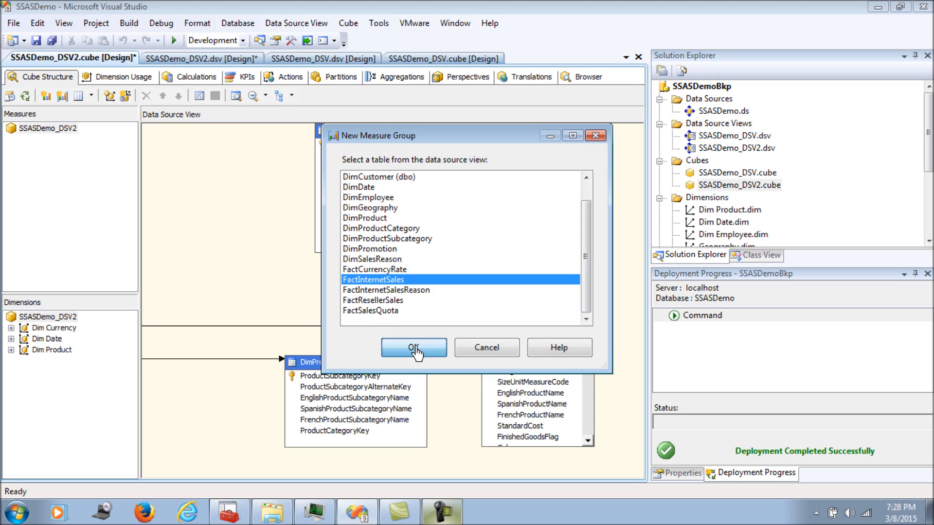
pyautogui.click(11, 140)
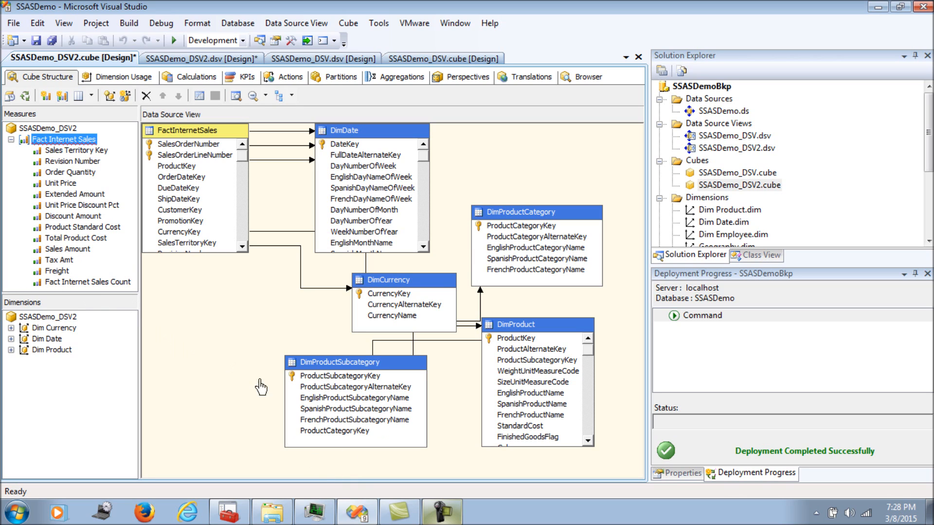
# Leave Sales Amount as the only Fact Internet Sales measure and show its properties
pyautogui.click(441, 512)
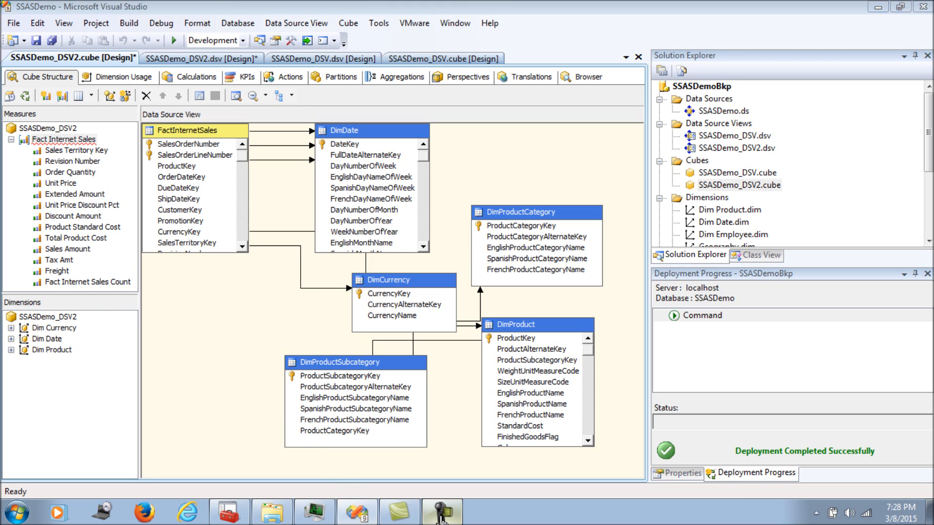
pyautogui.click(862, 456)
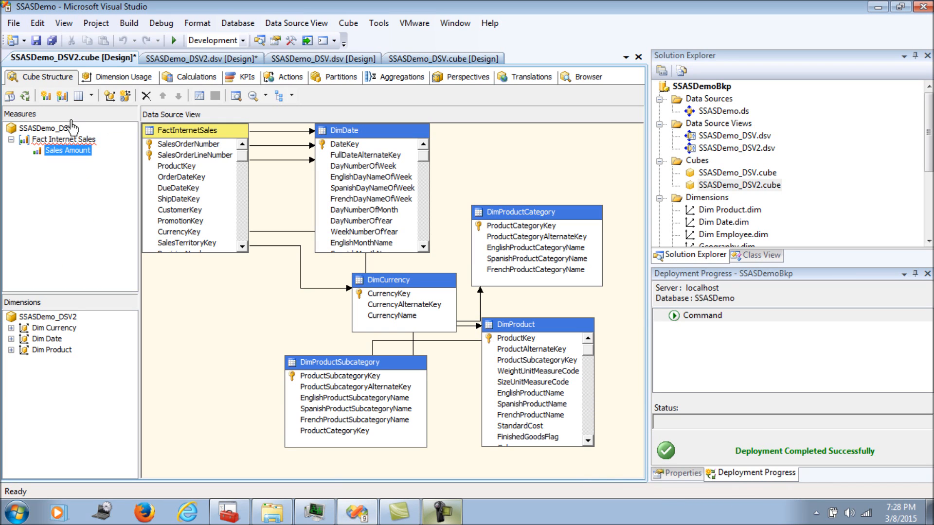
pyautogui.rightClick(62, 154)
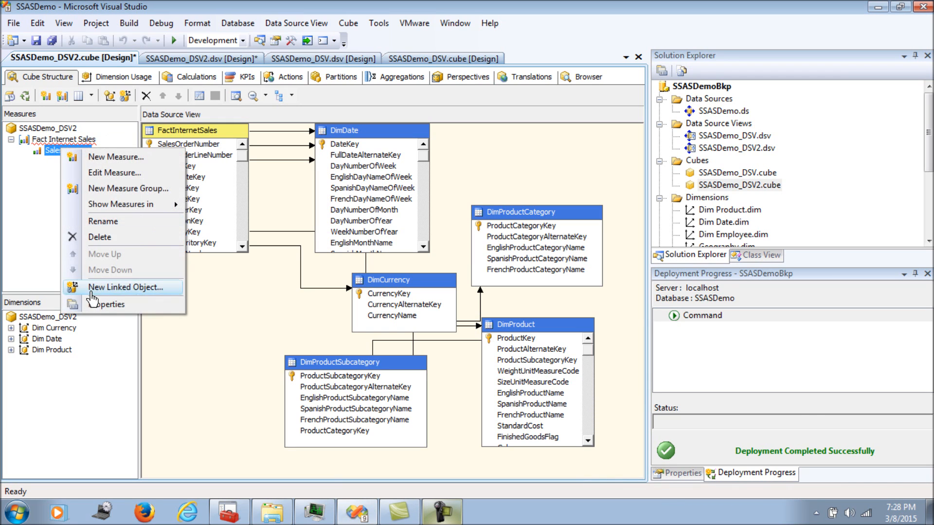
pyautogui.click(168, 308)
pyautogui.moveTo(928, 391); pyautogui.dragTo(932, 340)
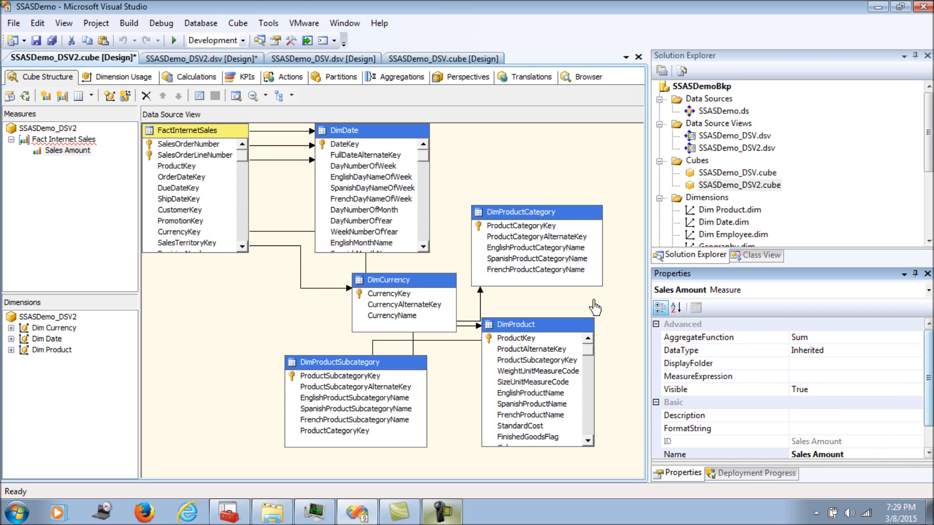
# Move the FactInternetSales table down and right in the cube diagram
pyautogui.click(178, 306)
pyautogui.moveTo(186, 131); pyautogui.dragTo(226, 224)
pyautogui.click(155, 203)
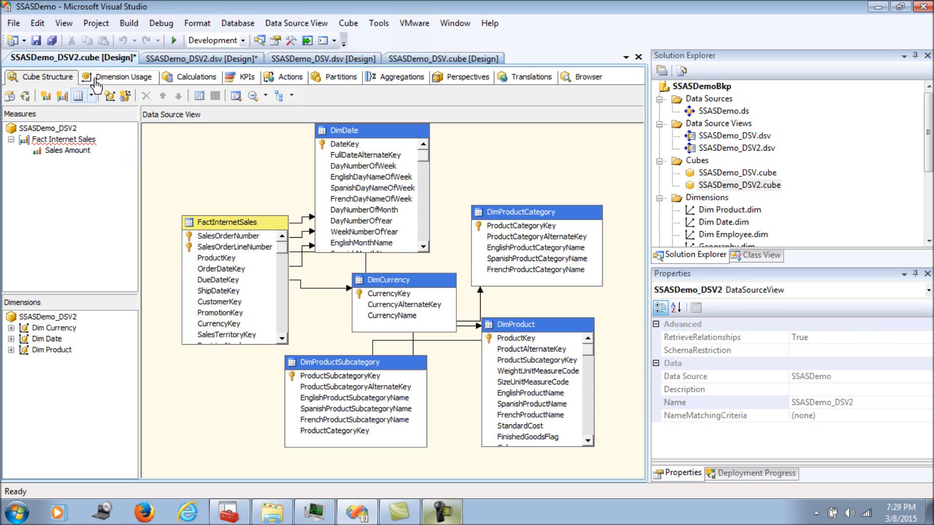
pyautogui.click(124, 76)
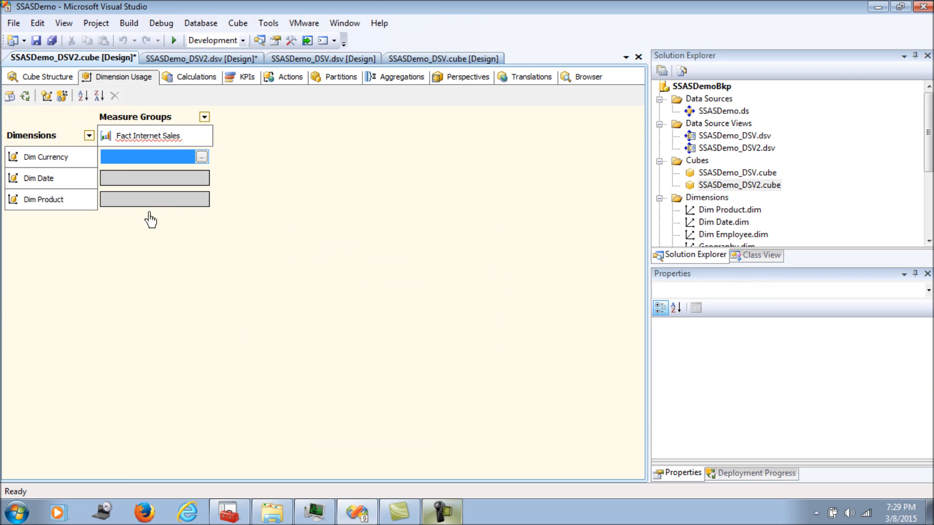
# Relate Dim Currency to Fact Internet Sales as Regular, Currency Key to CurrencyKey
pyautogui.click(201, 156)
pyautogui.click(456, 104)
pyautogui.click(462, 126)
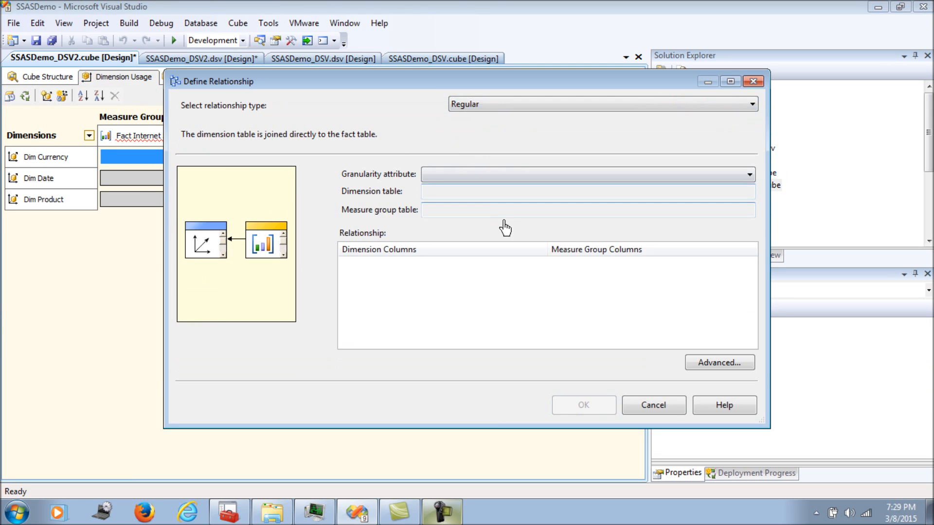
pyautogui.click(504, 174)
pyautogui.click(506, 188)
pyautogui.click(573, 277)
pyautogui.click(576, 277)
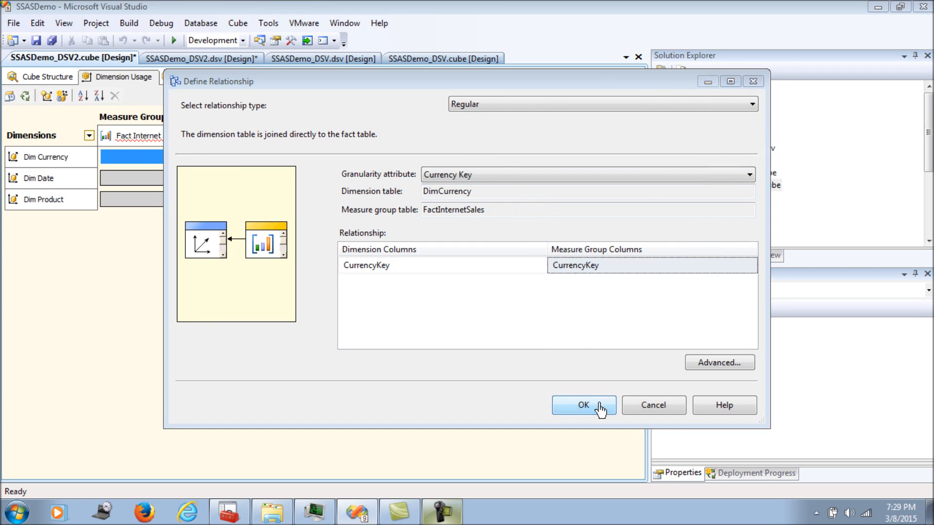
pyautogui.click(594, 407)
# Relate Dim Date to Fact Internet Sales as Regular, Date Key to ShipDateKey
pyautogui.click(129, 178)
pyautogui.click(201, 180)
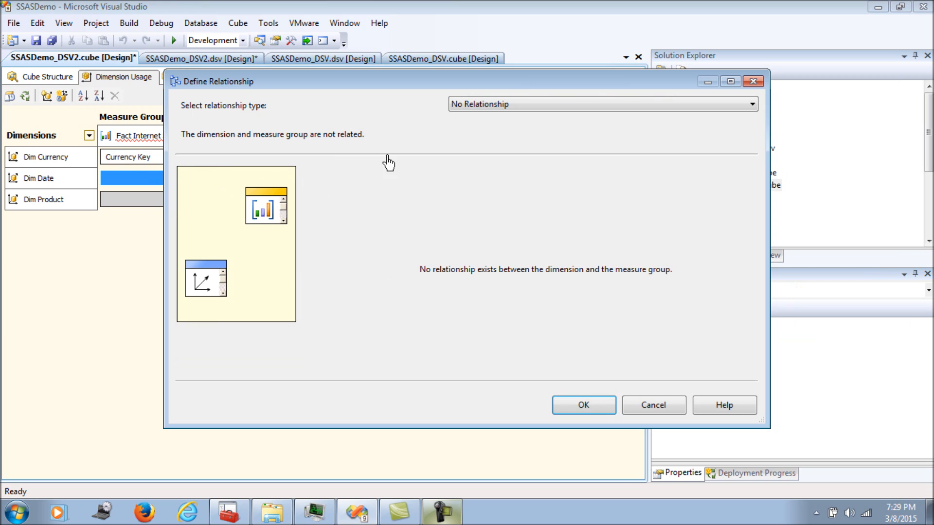
pyautogui.click(460, 105)
pyautogui.click(462, 127)
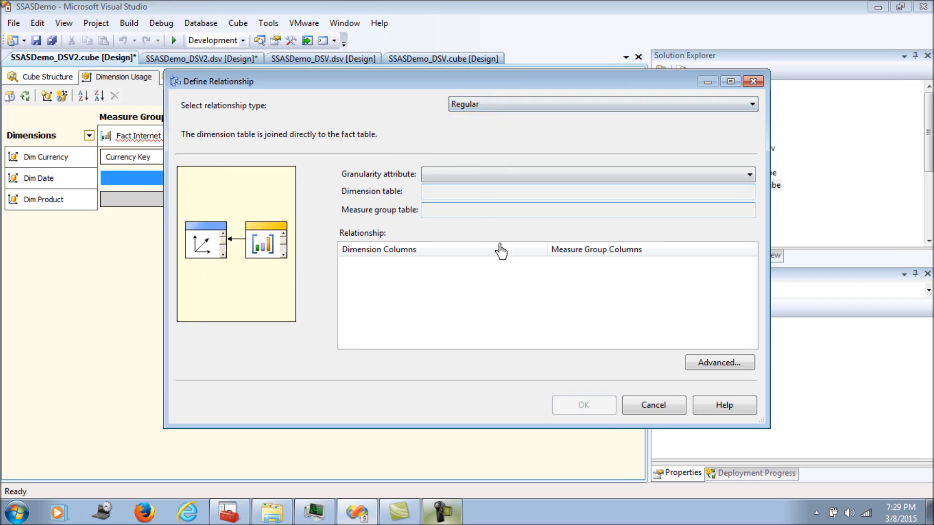
pyautogui.click(532, 176)
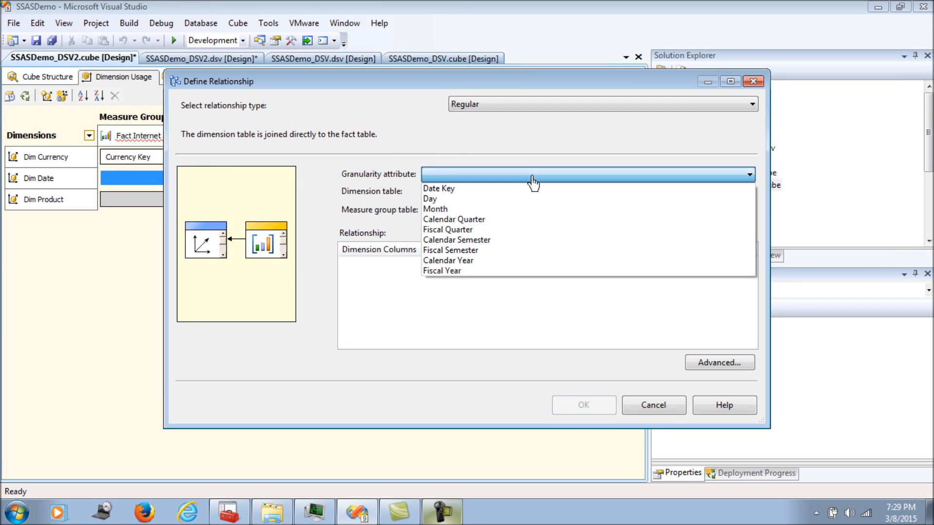
pyautogui.click(532, 188)
pyautogui.click(563, 265)
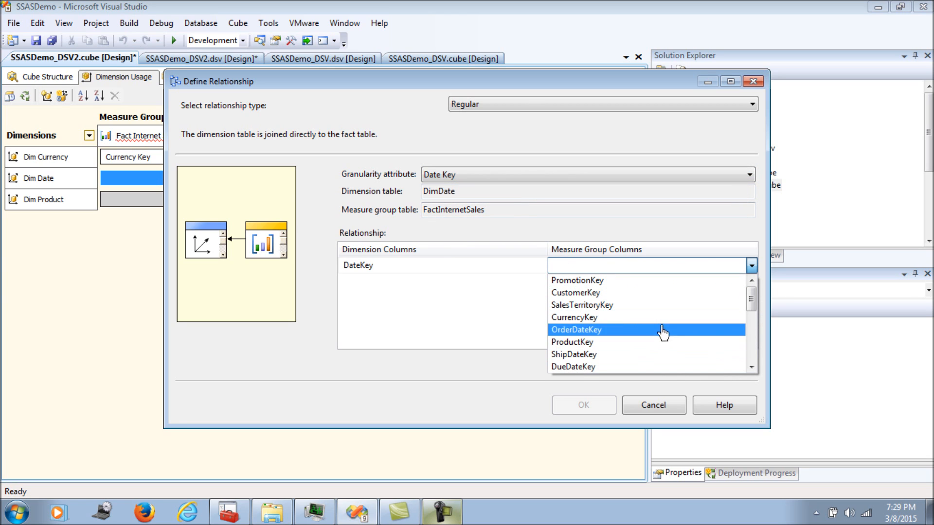
pyautogui.click(596, 356)
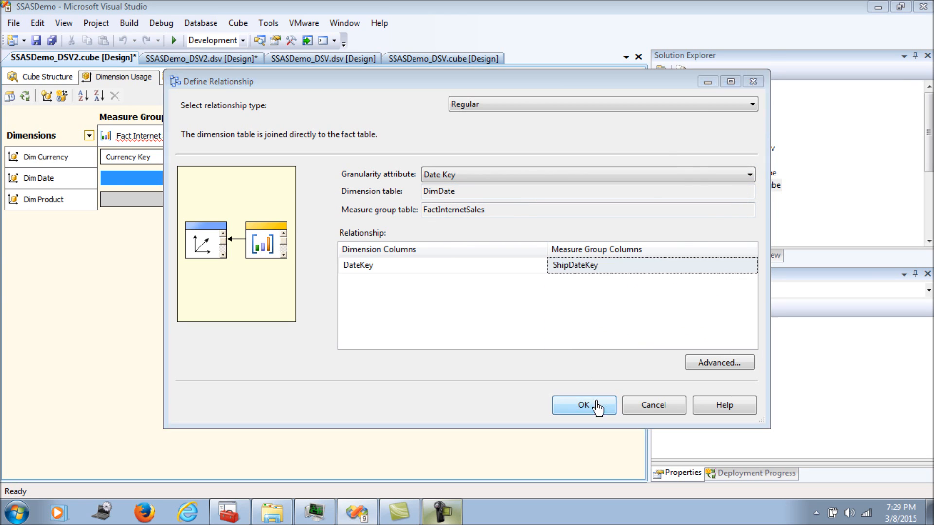
pyautogui.click(586, 407)
# Relate Dim Product to Fact Internet Sales as Regular, Product to ProductKey
pyautogui.click(180, 200)
pyautogui.click(201, 199)
pyautogui.click(484, 104)
pyautogui.click(487, 128)
pyautogui.click(510, 175)
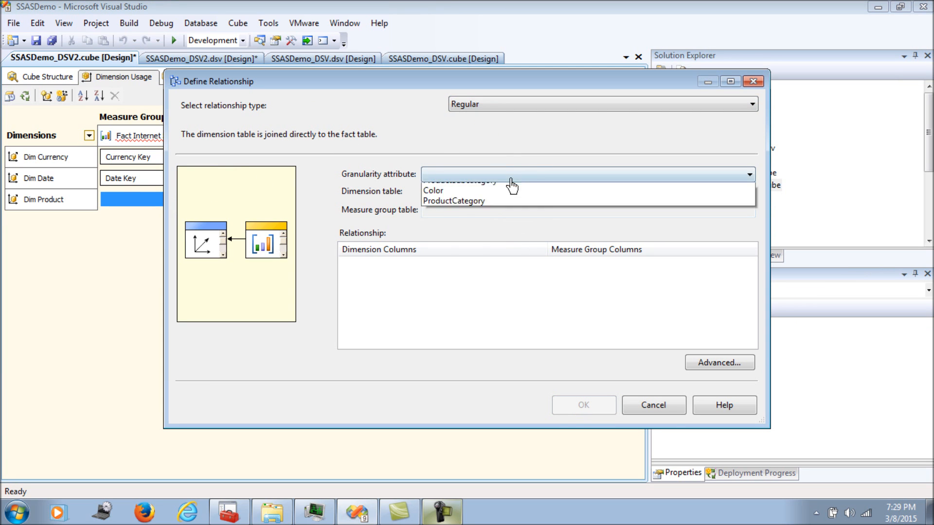
pyautogui.click(504, 189)
pyautogui.click(573, 267)
pyautogui.click(576, 280)
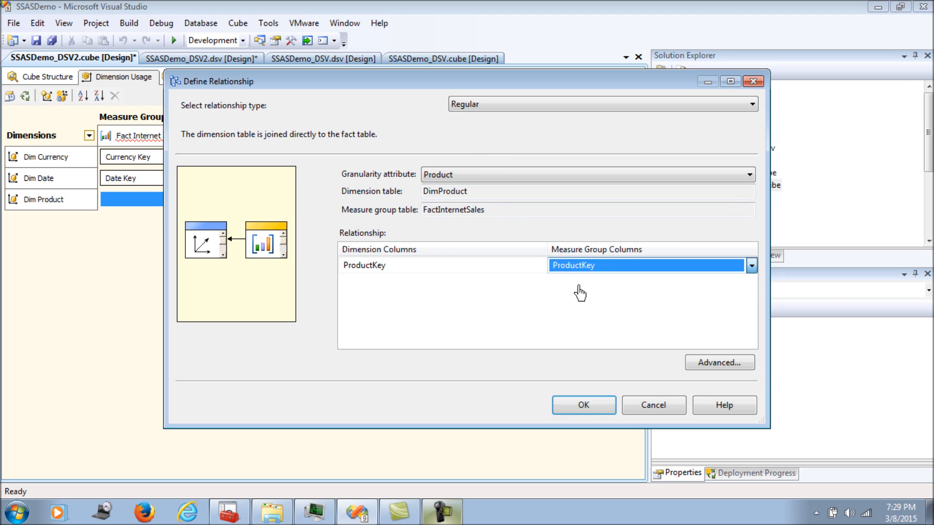
pyautogui.click(601, 414)
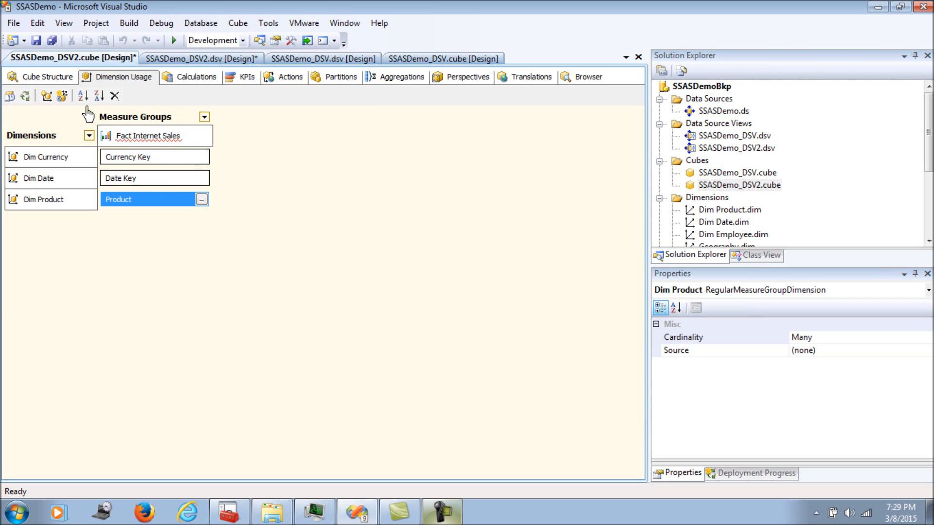
# In Cube Structure, add a new measure group built from the FactCurrencyRate table
pyautogui.click(47, 77)
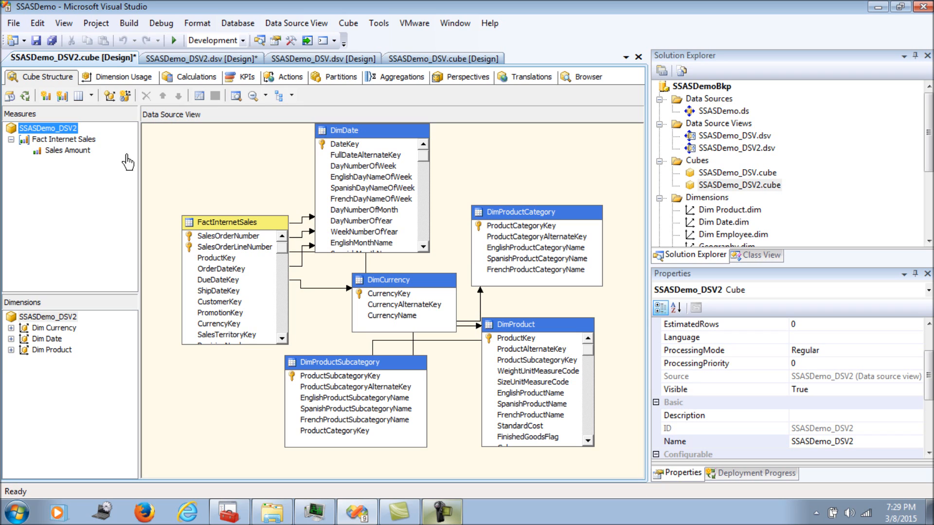
pyautogui.rightClick(68, 131)
pyautogui.click(112, 169)
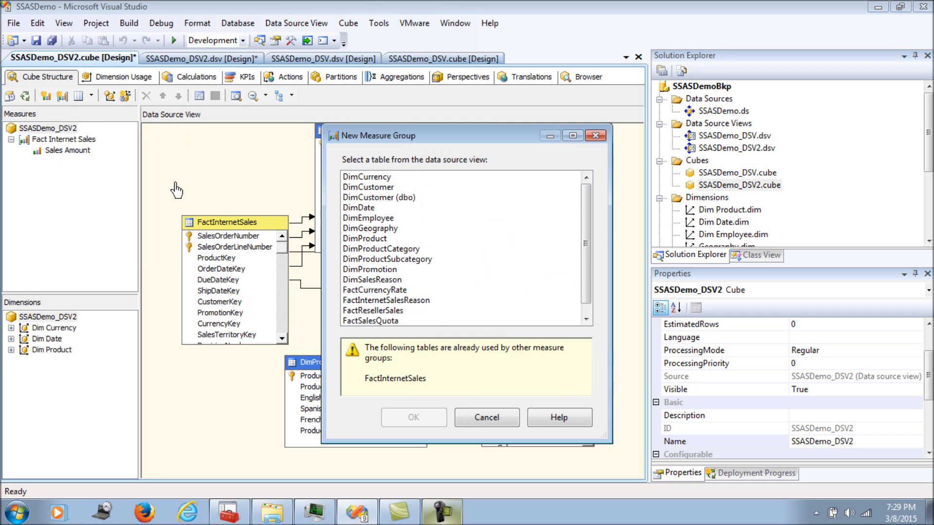
pyautogui.click(586, 320)
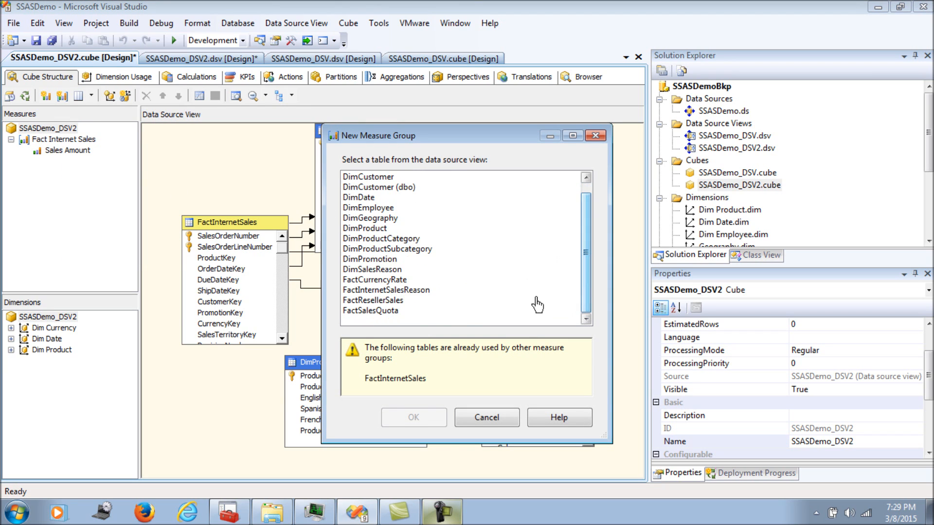
pyautogui.click(376, 281)
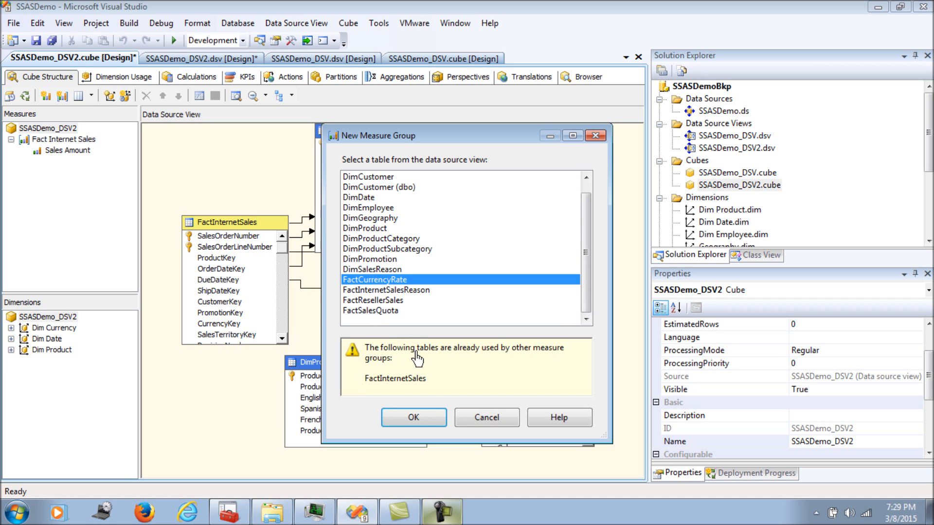
pyautogui.click(433, 416)
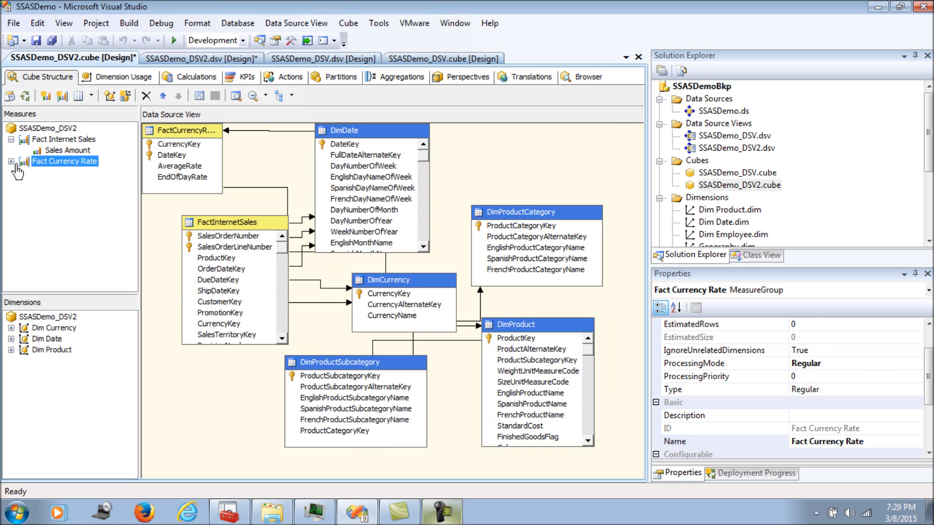
# Delete the Count and End Of Day Rate measures from Fact Currency Rate
pyautogui.click(11, 162)
pyautogui.click(56, 193)
pyautogui.rightClick(54, 194)
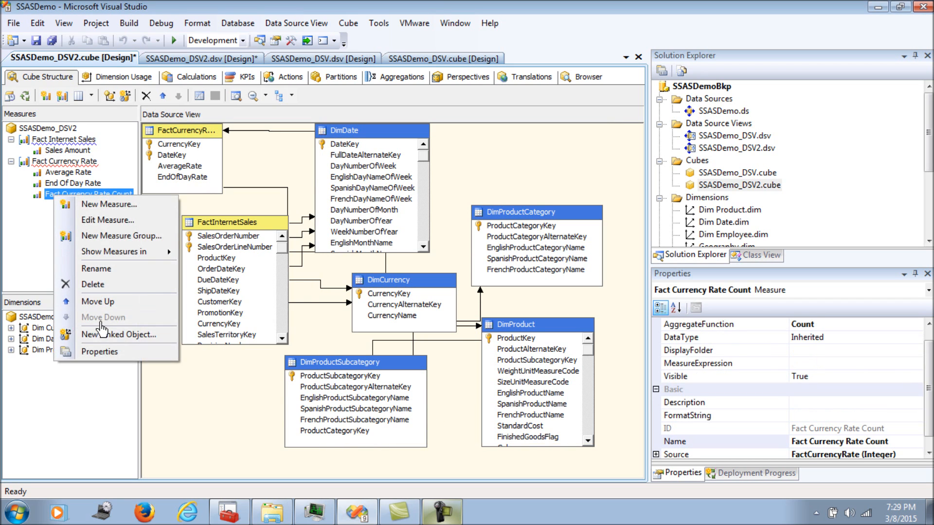
pyautogui.click(94, 284)
pyautogui.click(547, 318)
pyautogui.rightClick(83, 187)
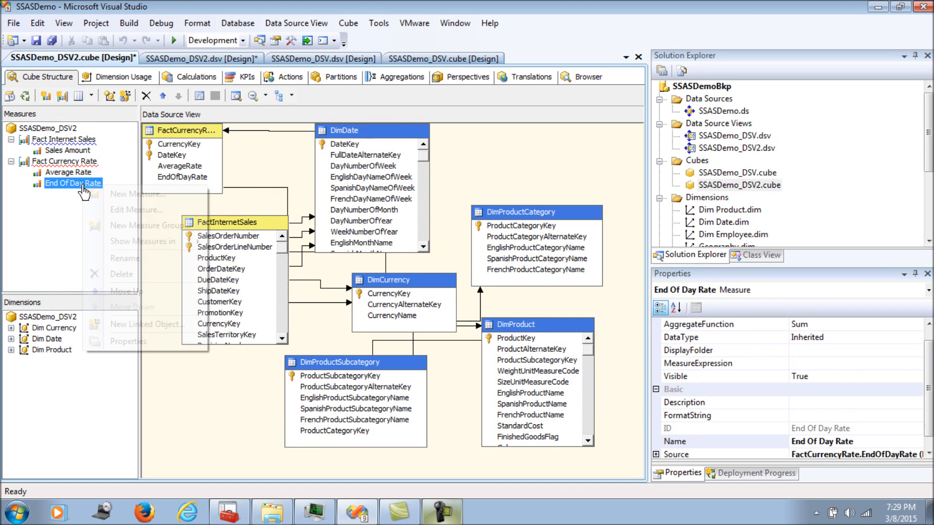
pyautogui.click(105, 275)
pyautogui.click(547, 318)
# Show the properties of the Fact Currency Rate measure group
pyautogui.click(68, 173)
pyautogui.rightClick(68, 173)
pyautogui.press('Escape')
pyautogui.rightClick(57, 162)
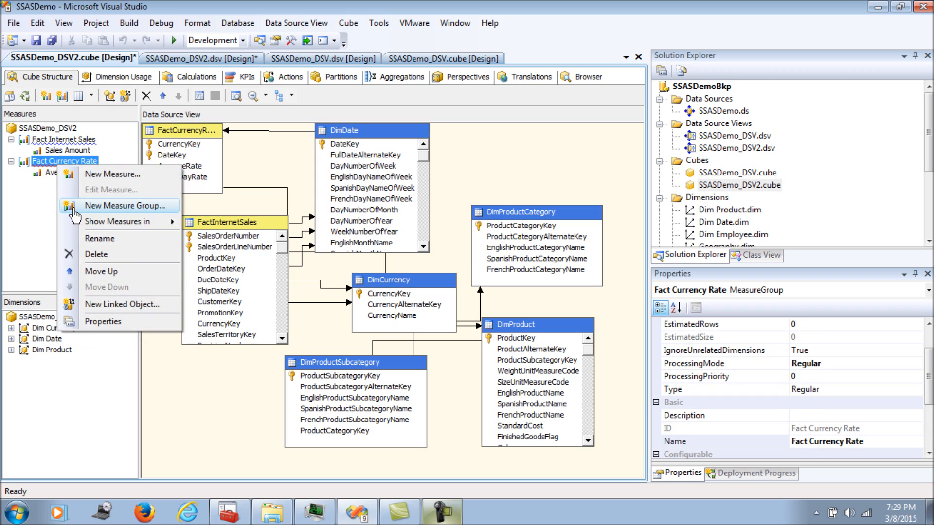
pyautogui.click(102, 321)
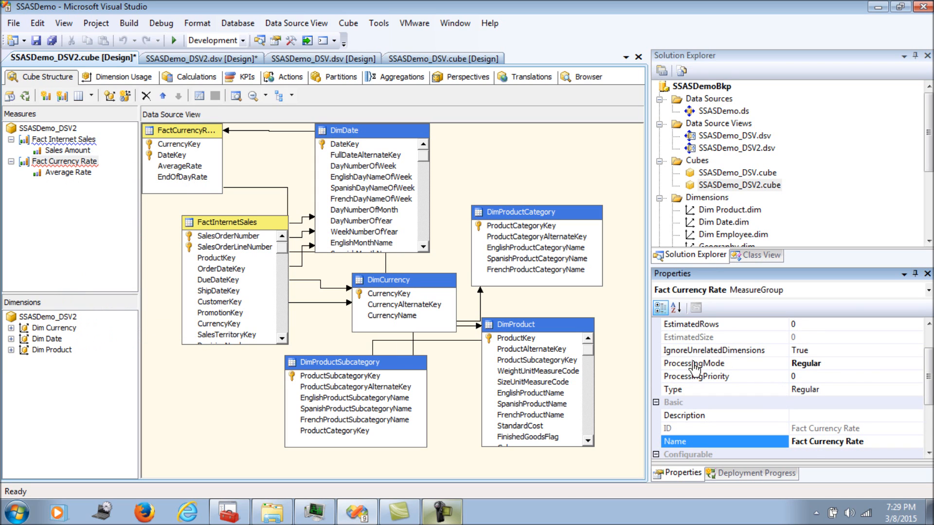
# Set Fact Currency Rate's Type to ExchangeRate and Average Rate's AggregateFunction to AverageOfChildren
pyautogui.doubleClick(839, 387)
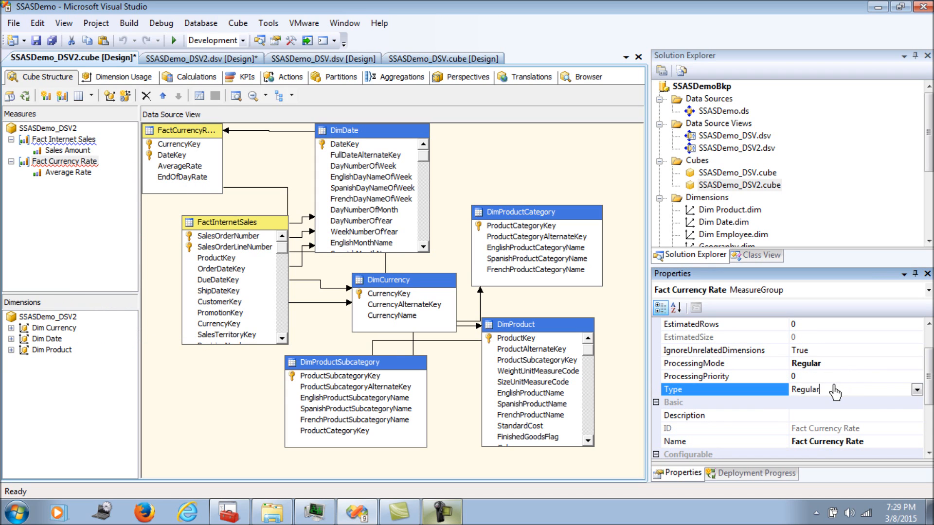
pyautogui.rightClick(81, 179)
pyautogui.click(104, 327)
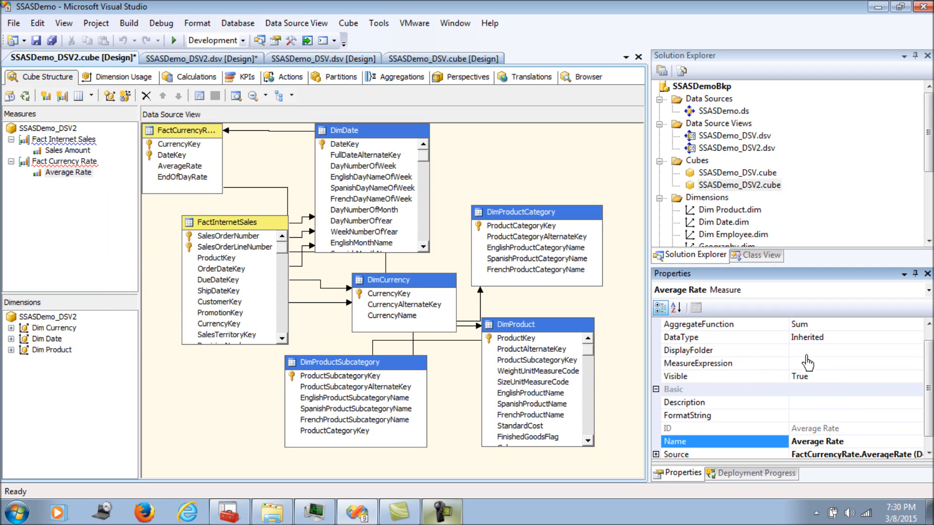
pyautogui.scroll(1, 847, 355)
pyautogui.click(871, 339)
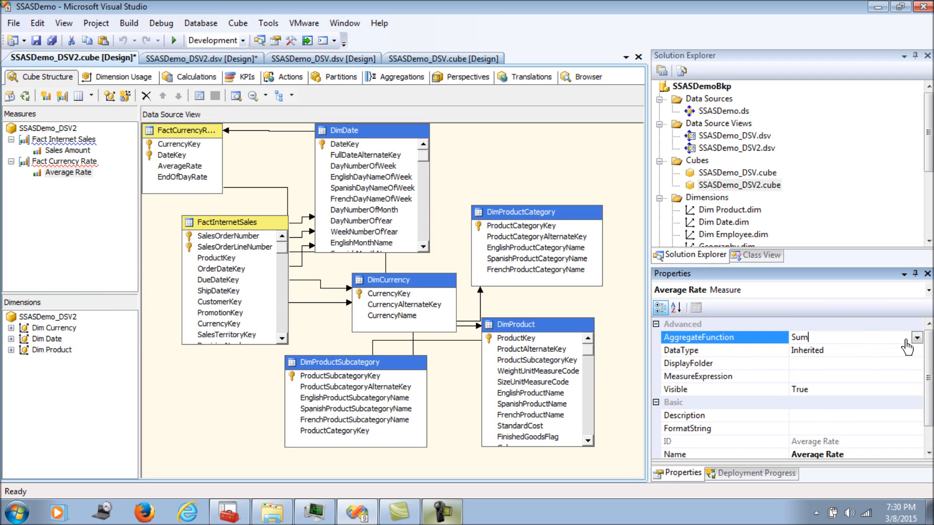
pyautogui.click(916, 337)
pyautogui.click(829, 437)
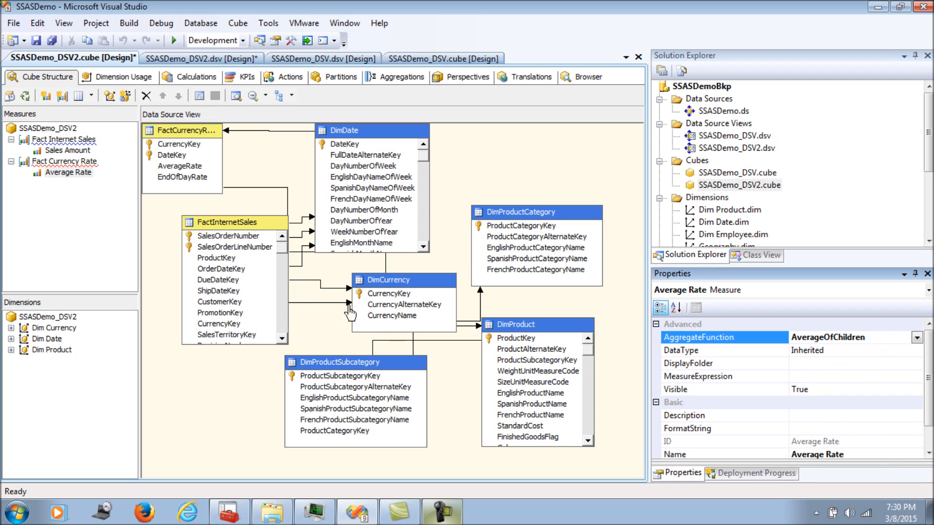
pyautogui.click(154, 232)
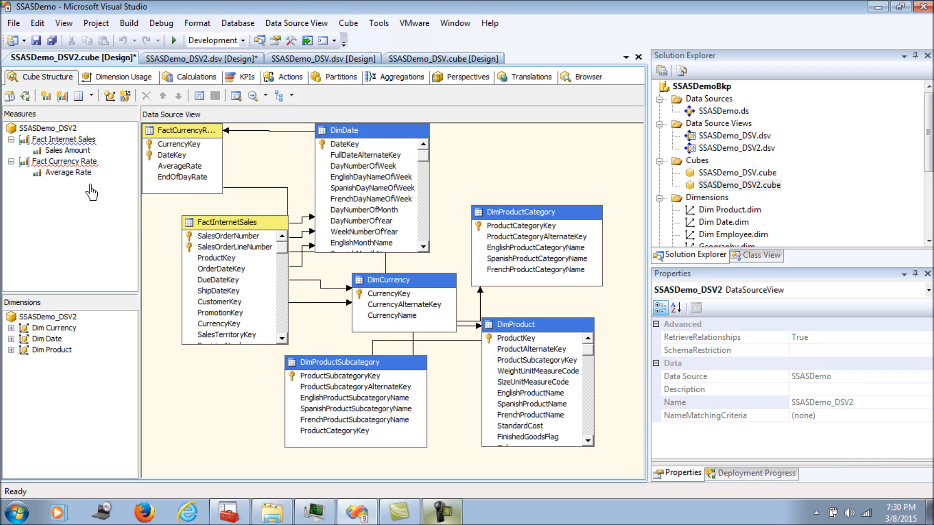
pyautogui.click(119, 77)
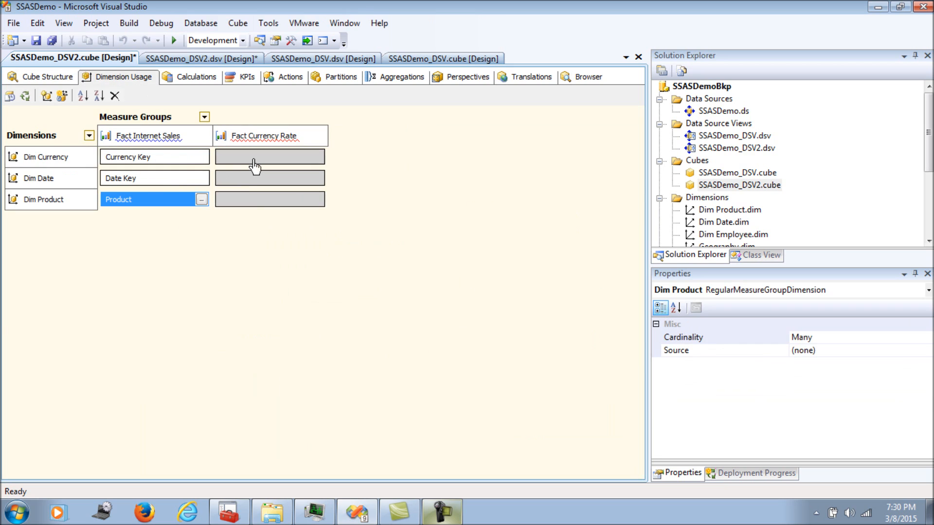
# Relate Dim Date to Fact Currency Rate as Regular, Date Key joined to DateKey
pyautogui.click(255, 181)
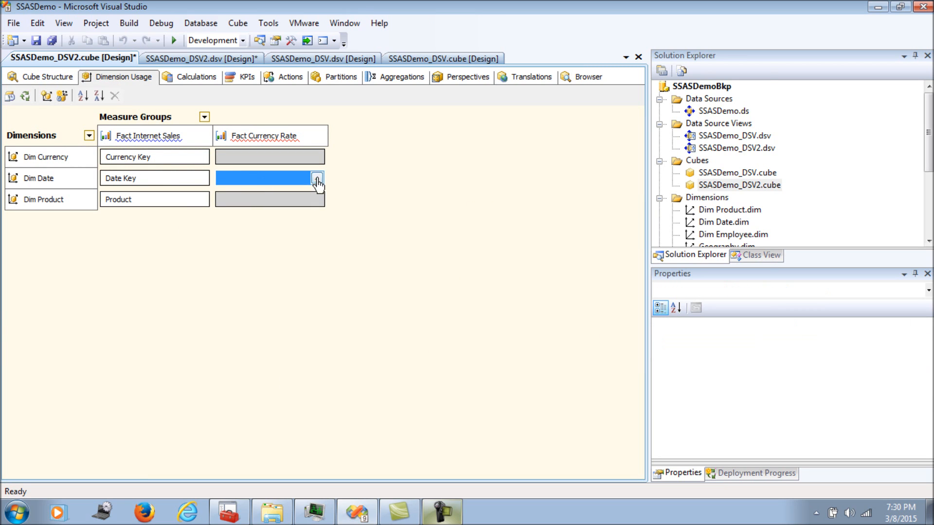
pyautogui.click(316, 179)
pyautogui.click(511, 104)
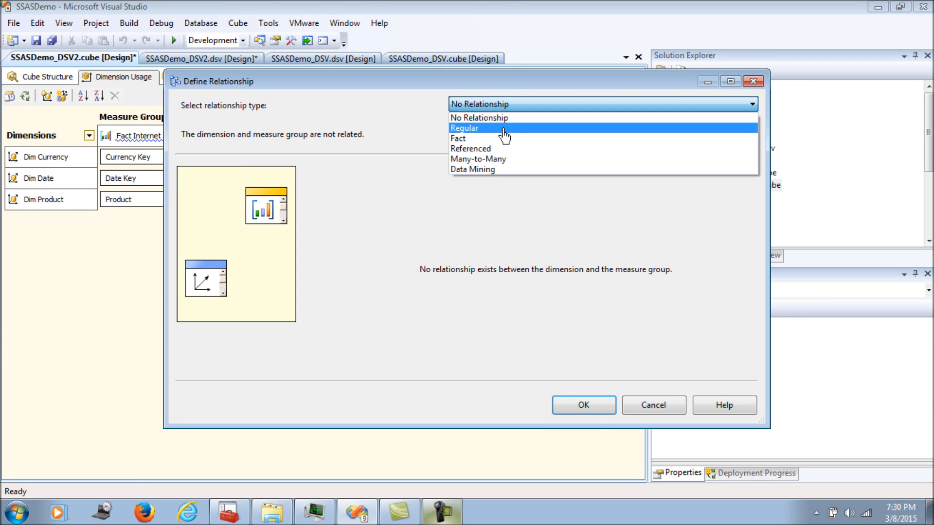
pyautogui.click(501, 131)
pyautogui.click(521, 175)
pyautogui.click(513, 198)
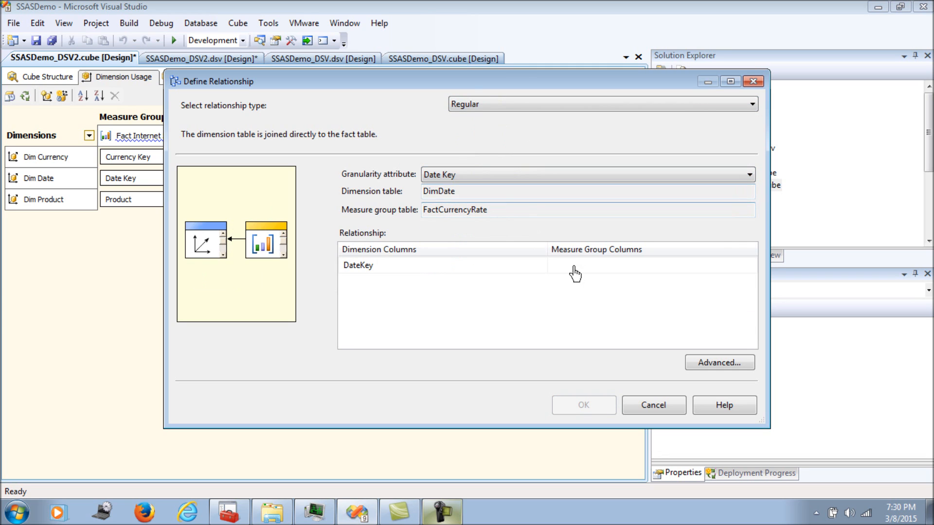
pyautogui.click(574, 270)
pyautogui.click(564, 280)
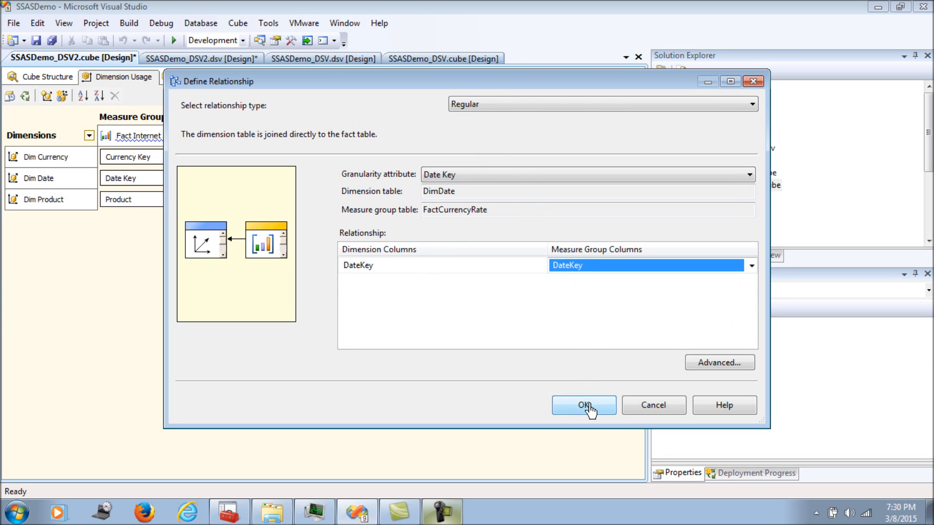
pyautogui.click(586, 406)
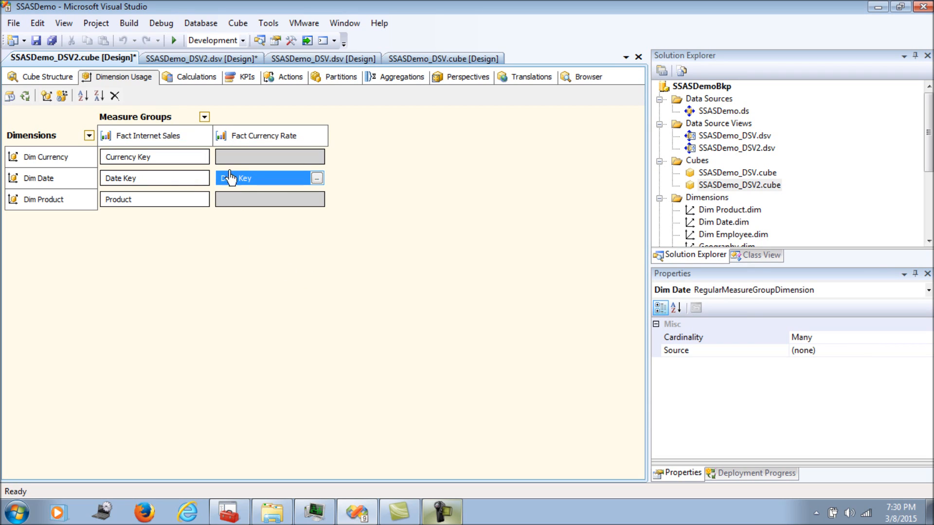
# Start a Many-to-Many relationship between Dim Currency and Fact Currency Rate, then cancel it
pyautogui.click(246, 159)
pyautogui.click(316, 158)
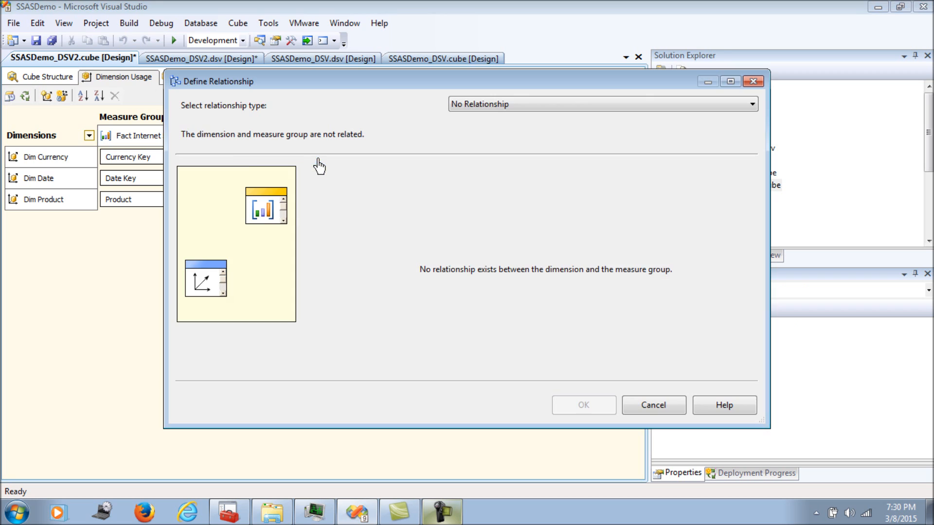
pyautogui.click(459, 104)
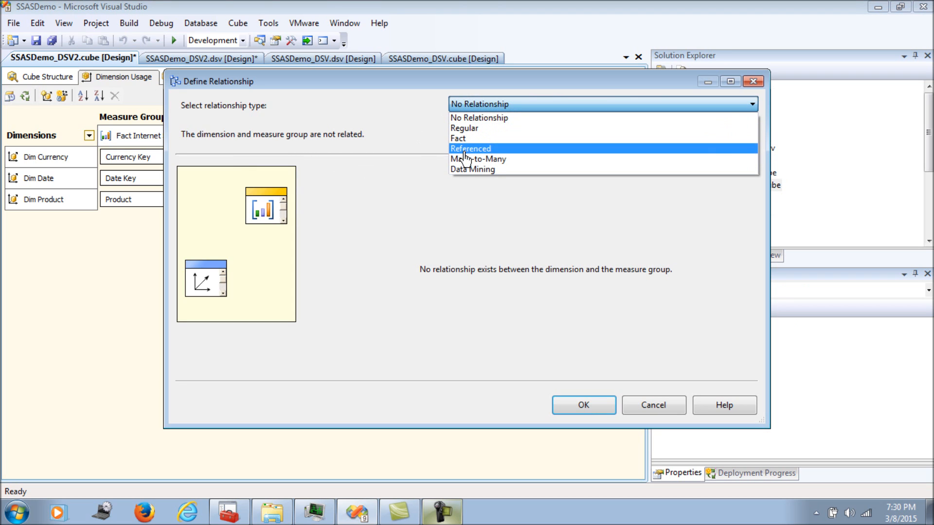
pyautogui.click(465, 159)
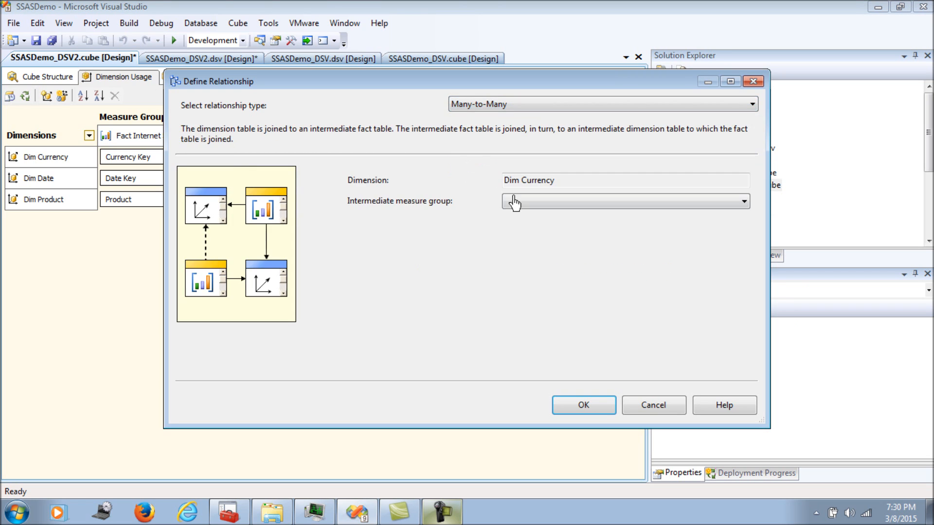
pyautogui.click(517, 201)
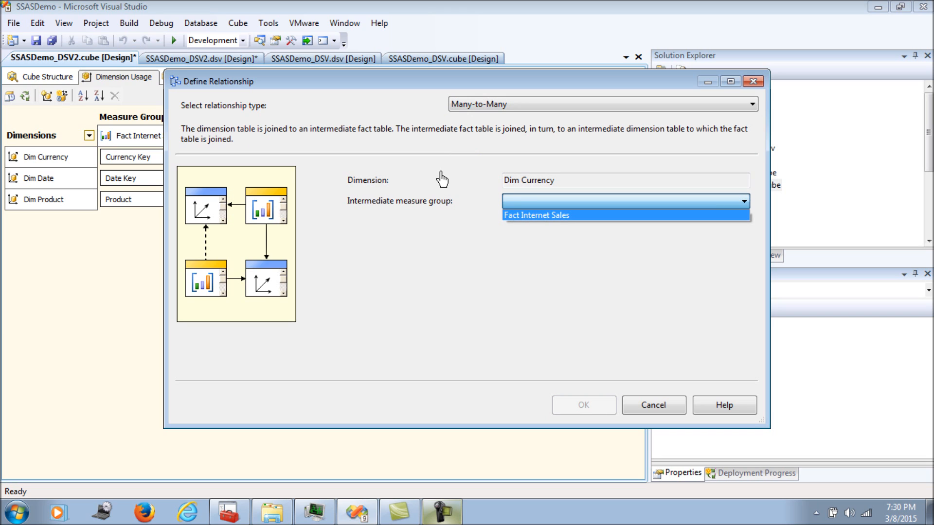
pyautogui.click(475, 212)
pyautogui.click(624, 410)
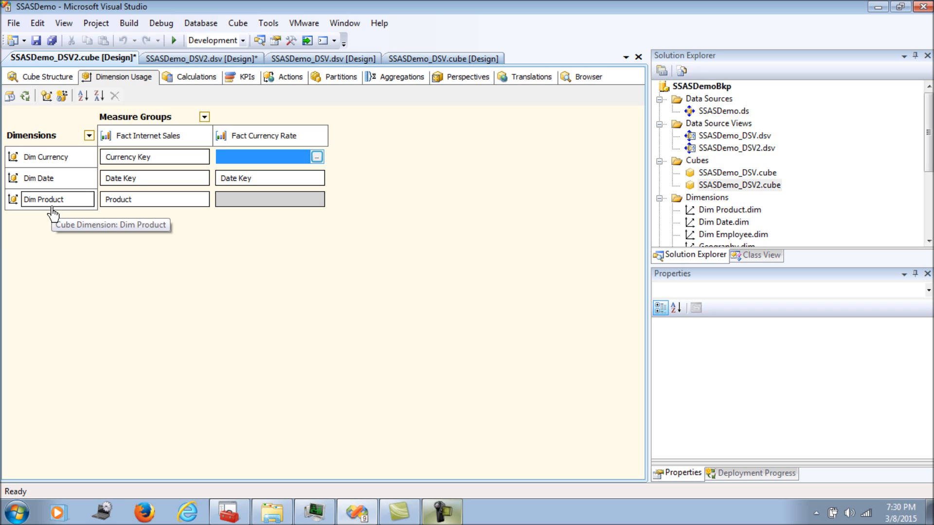
# In Cube Structure, move the FactCurrencyRate table closer to DimDate in the diagram
pyautogui.click(29, 77)
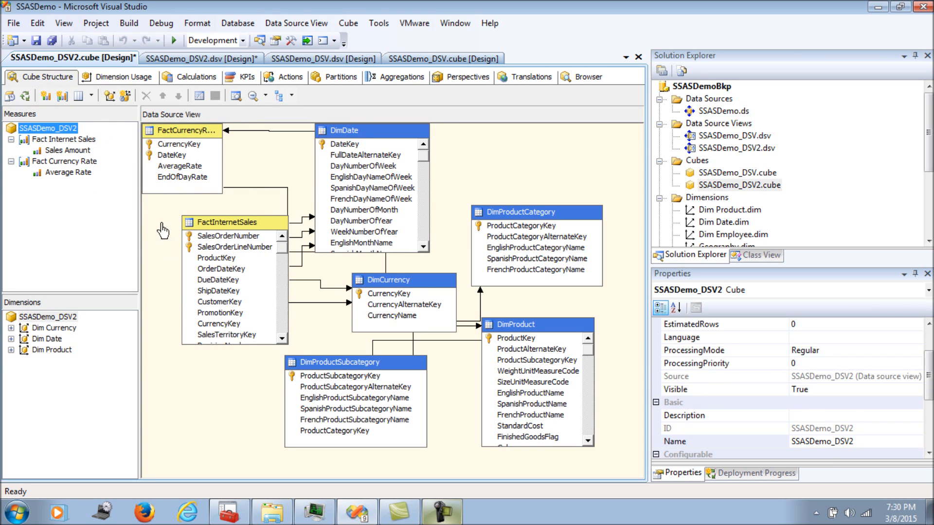
pyautogui.moveTo(178, 135); pyautogui.dragTo(237, 145)
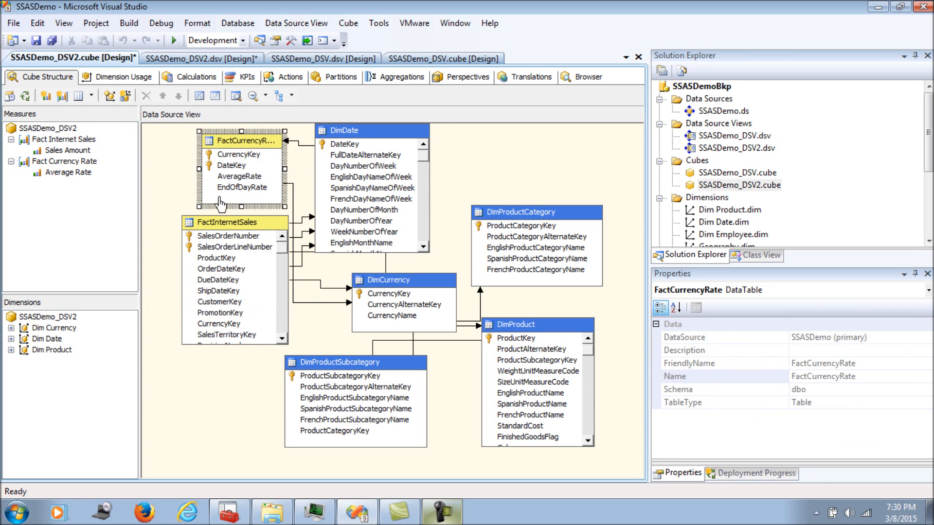
pyautogui.click(224, 421)
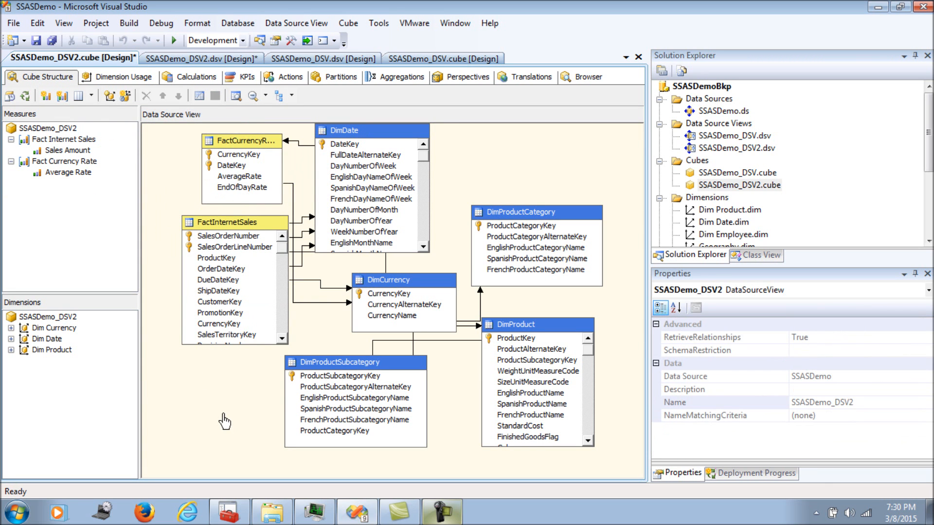
# Give the Sales Amount measure the expression [Sales Amount]/[Average Rate] in its properties
pyautogui.rightClick(78, 152)
pyautogui.click(114, 310)
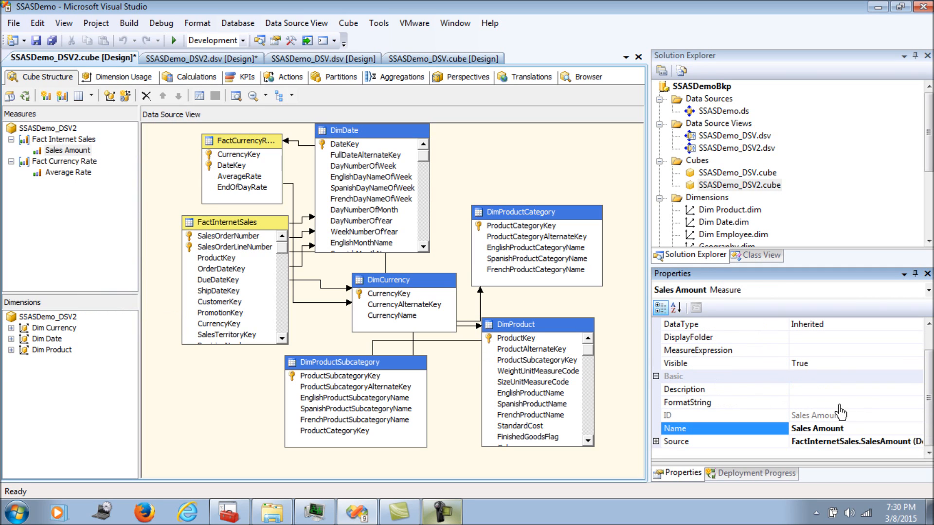
pyautogui.click(872, 353)
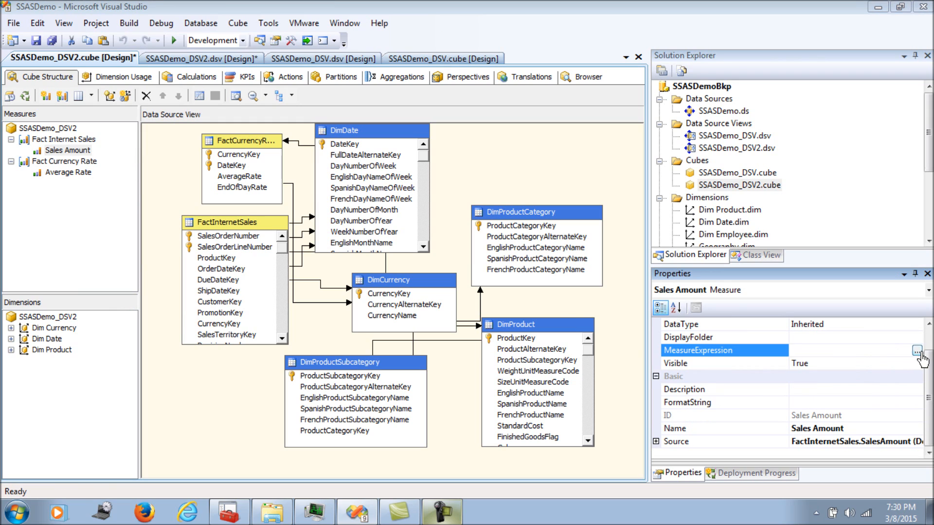
pyautogui.click(917, 351)
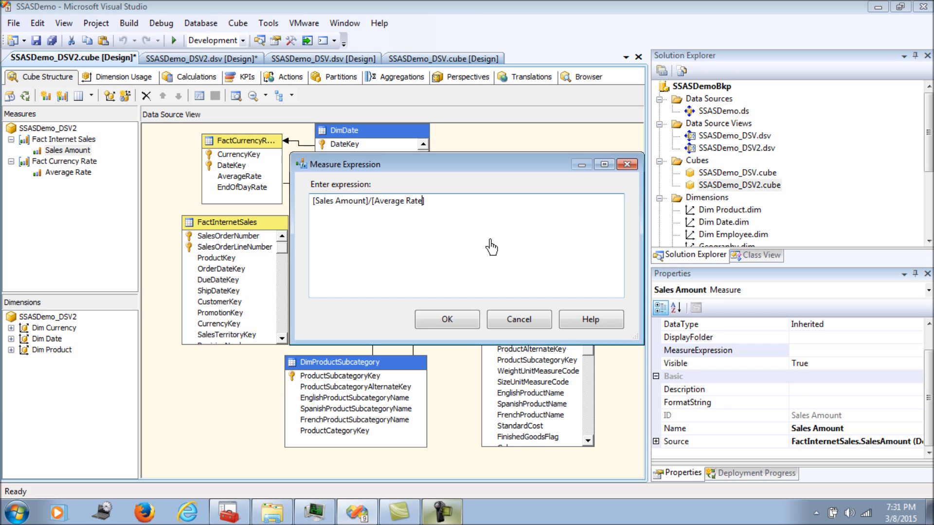
pyautogui.click(442, 319)
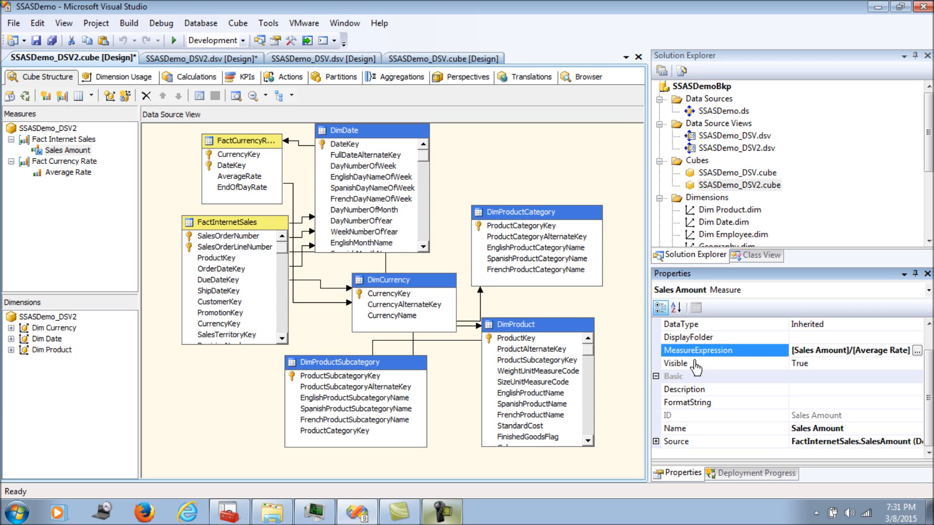
pyautogui.click(168, 172)
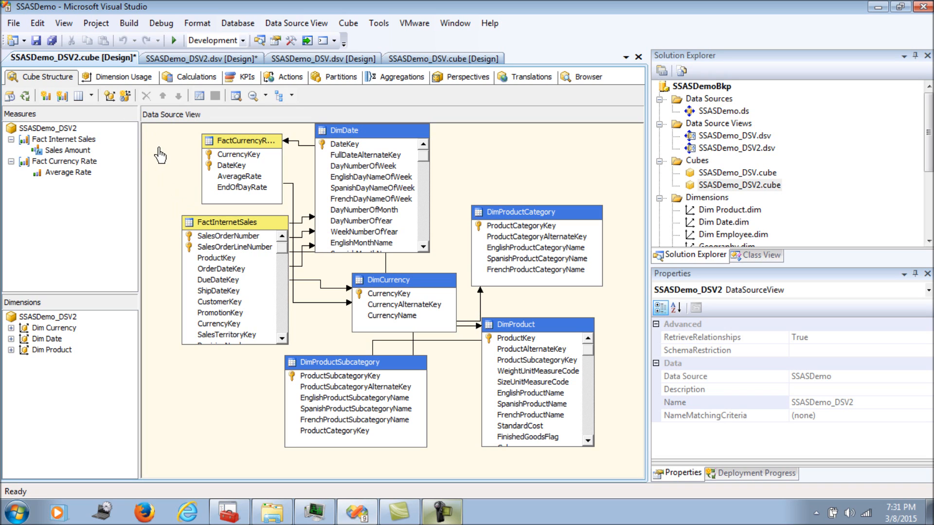
# Relate Dim Currency to Fact Currency Rate as Regular, with granularity Currency Key joined on CurrencyKey
pyautogui.click(134, 77)
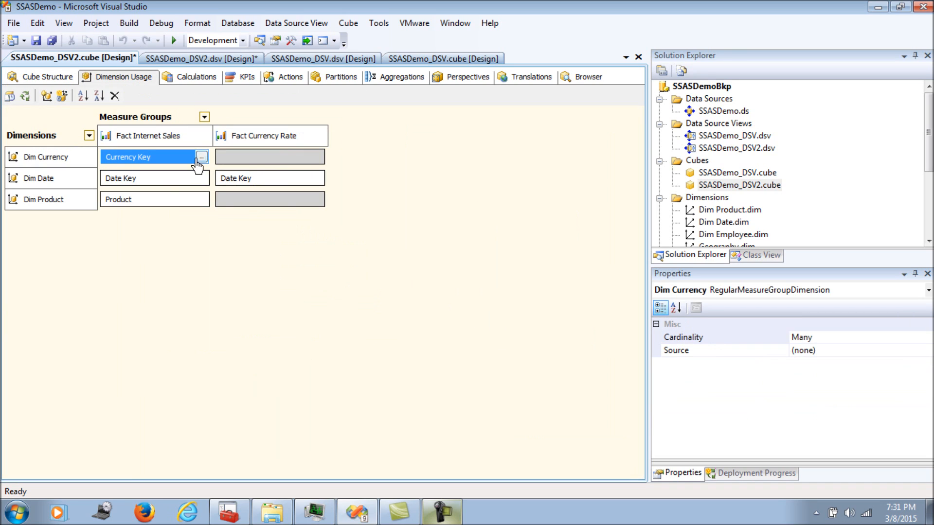
pyautogui.click(270, 157)
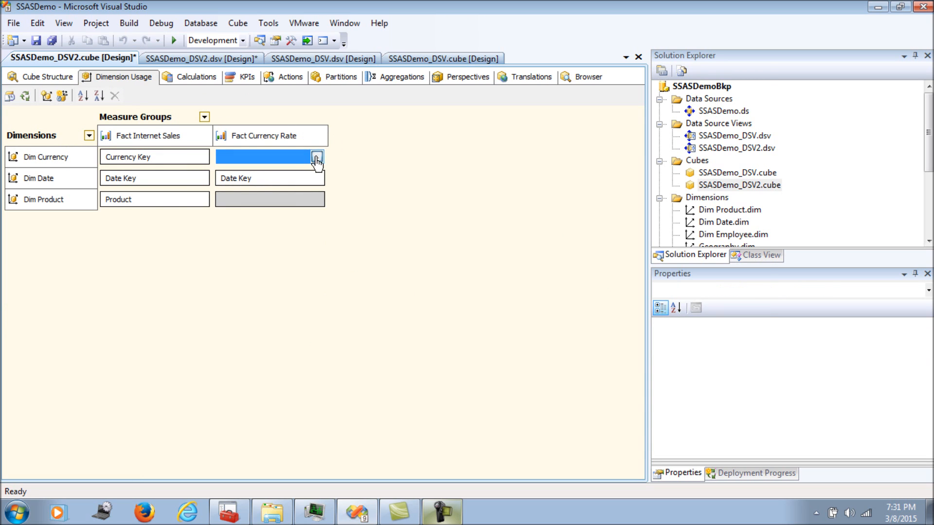
pyautogui.click(316, 158)
pyautogui.click(452, 105)
pyautogui.click(468, 131)
pyautogui.click(483, 175)
pyautogui.click(484, 187)
pyautogui.click(563, 266)
pyautogui.click(573, 282)
pyautogui.click(583, 405)
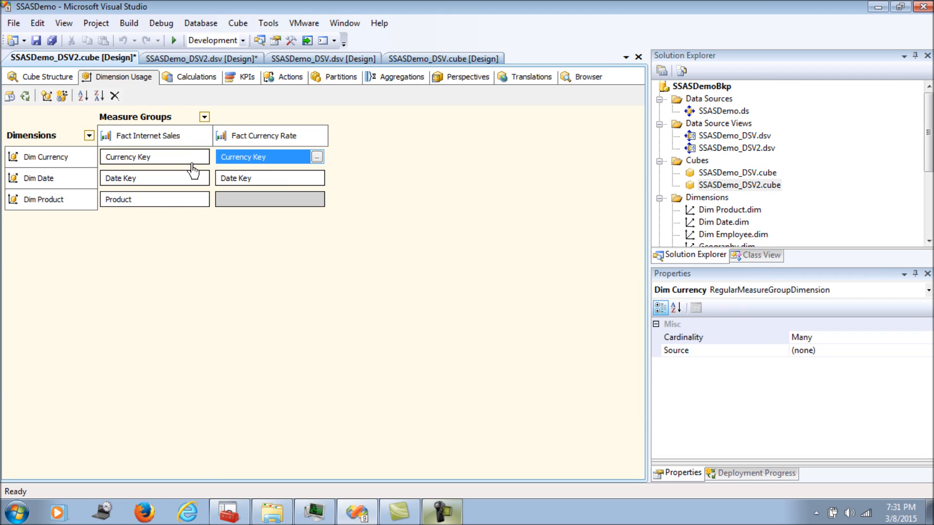
# Make Dim Currency to Fact Internet Sales many-to-many via the Fact Currency Rate measure group
pyautogui.click(192, 160)
pyautogui.click(201, 157)
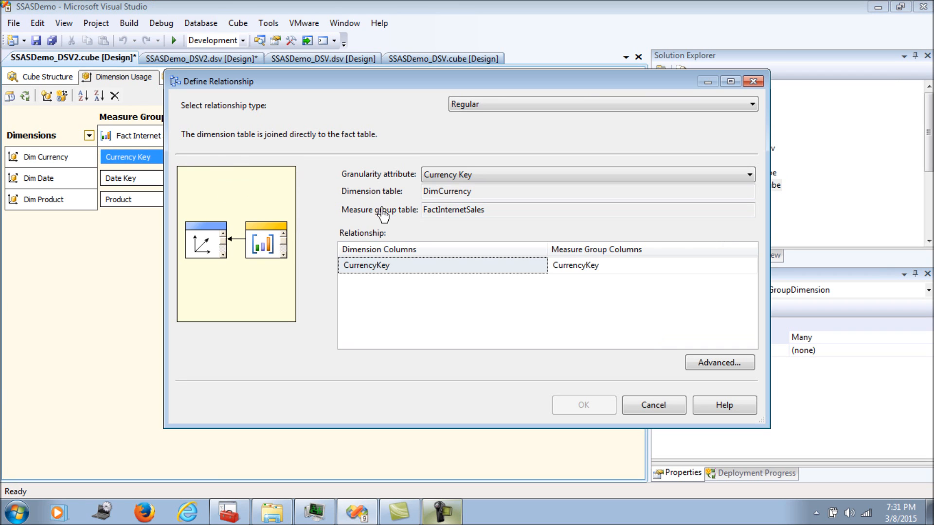
pyautogui.click(482, 105)
pyautogui.click(479, 160)
pyautogui.click(545, 201)
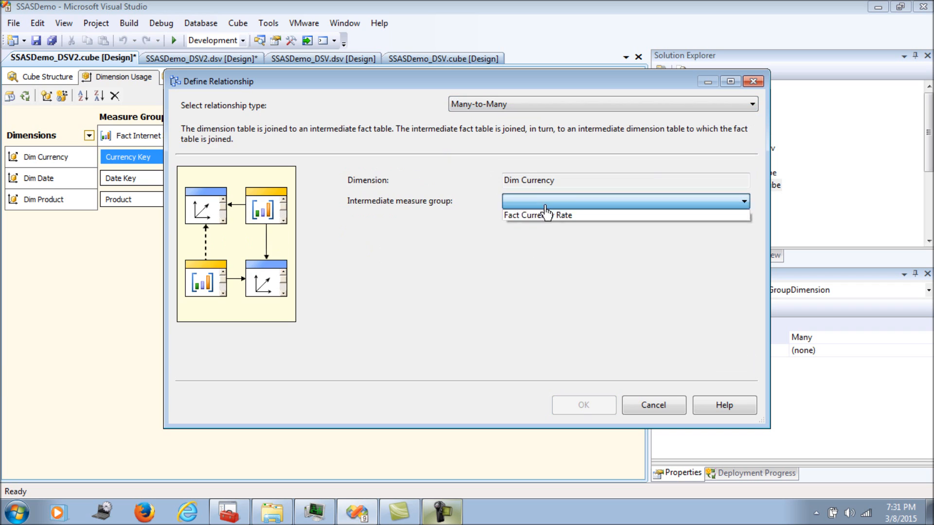
pyautogui.click(546, 215)
pyautogui.click(583, 407)
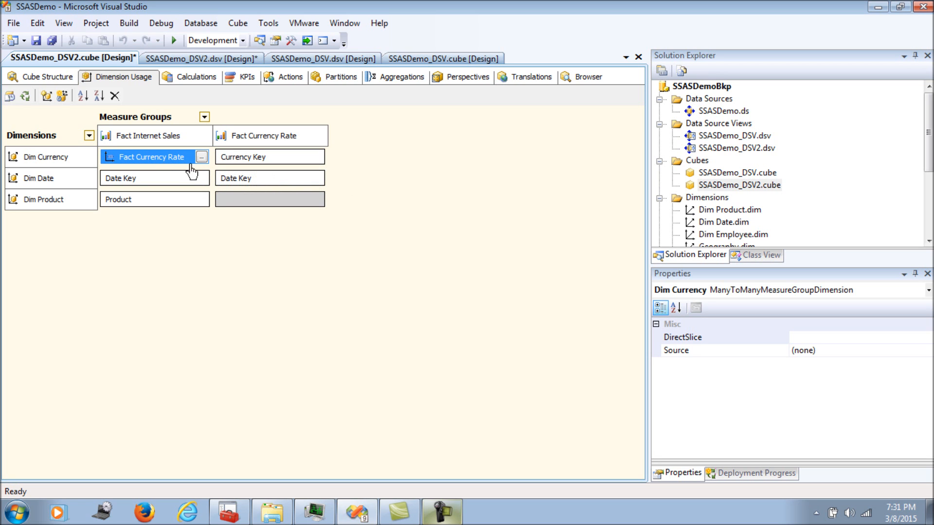
# Start processing the SSASDemo_DSV2 cube, building and deploying the project first
pyautogui.click(53, 78)
pyautogui.click(162, 223)
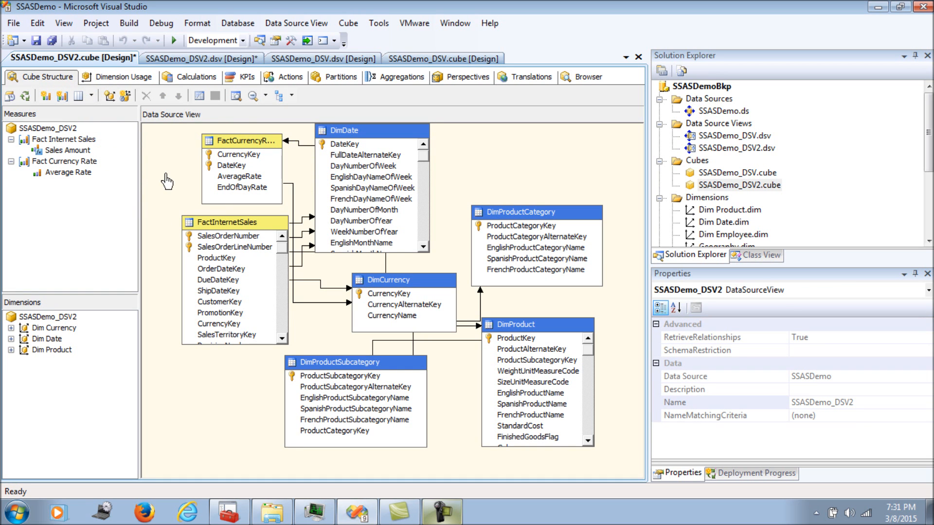
pyautogui.click(27, 96)
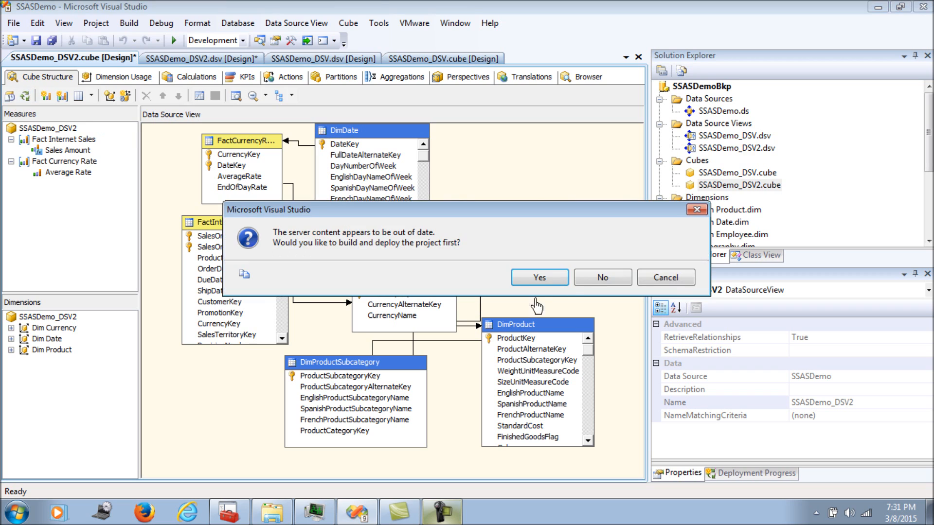
pyautogui.click(545, 278)
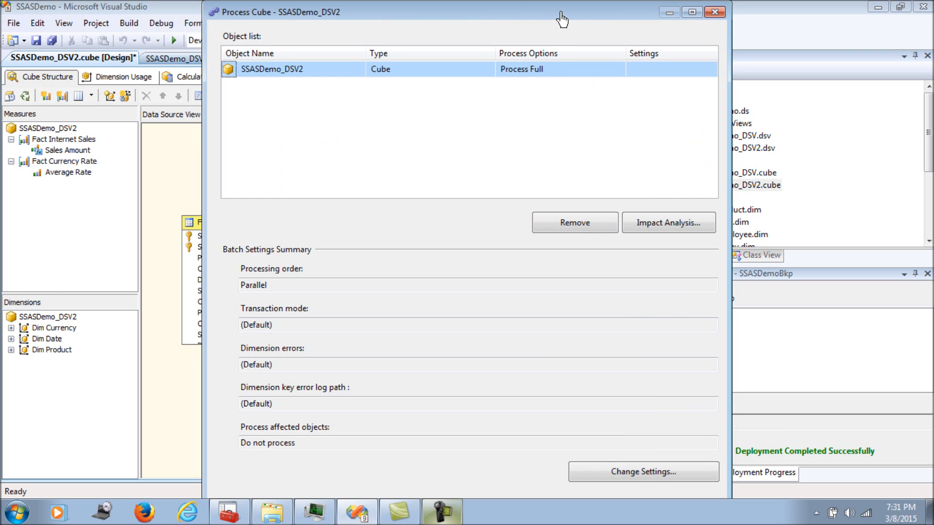
# Run full processing of the cube, close the progress windows, and switch to the Browser
pyautogui.doubleClick(562, 13)
pyautogui.click(803, 471)
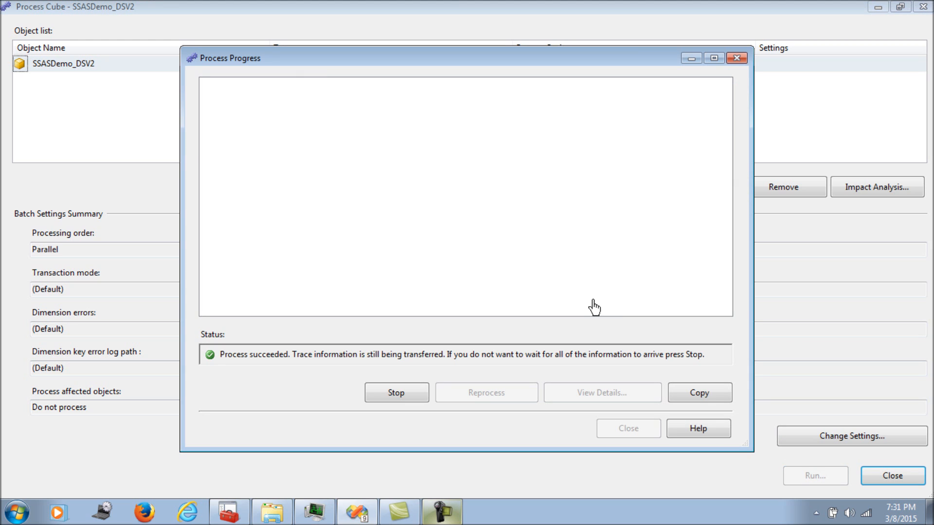
pyautogui.click(627, 429)
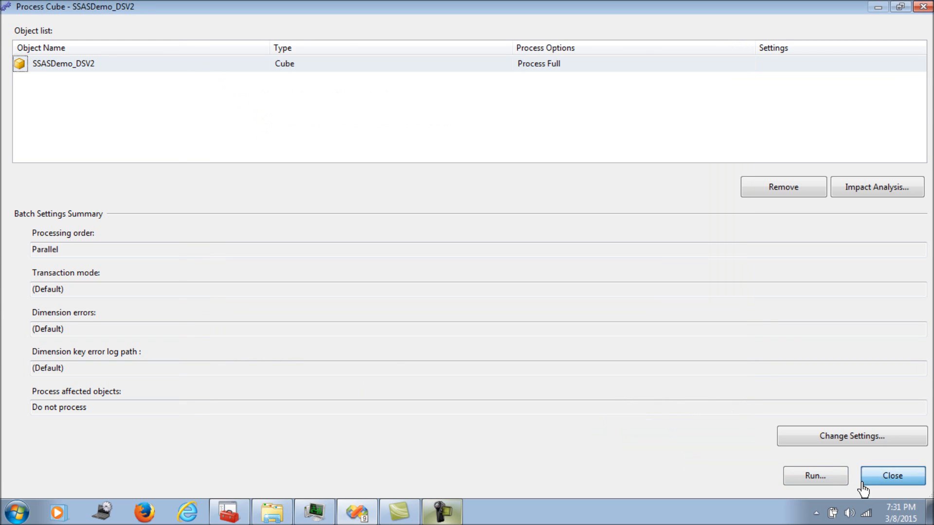
pyautogui.click(862, 483)
pyautogui.click(584, 77)
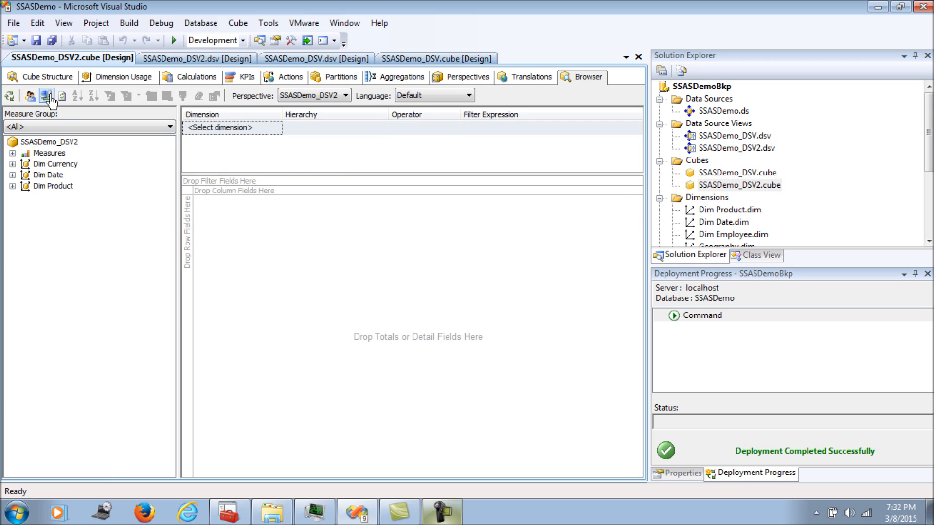
# Build a pivot of Sales Amount totals by Currency Key rows, and check the Argentine Peso and US Dollar amounts
pyautogui.click(13, 153)
pyautogui.click(25, 176)
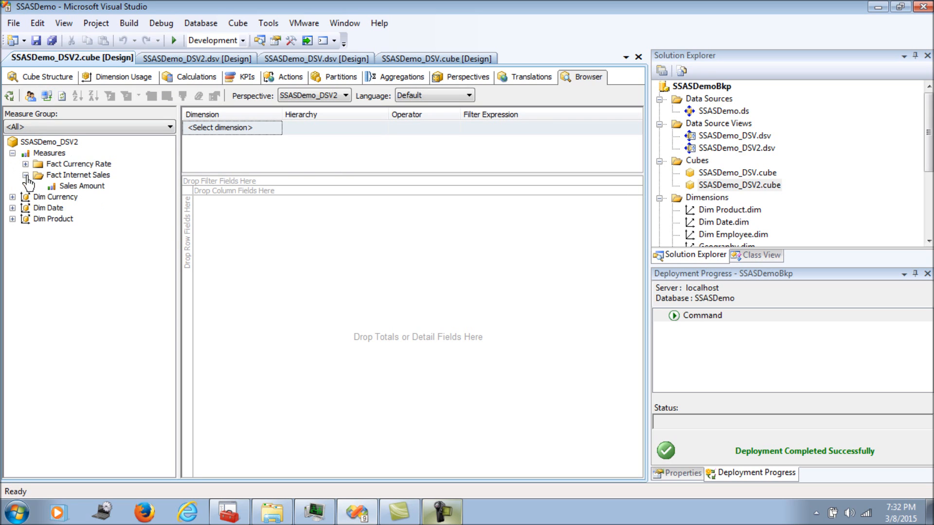
pyautogui.moveTo(64, 187); pyautogui.dragTo(288, 278)
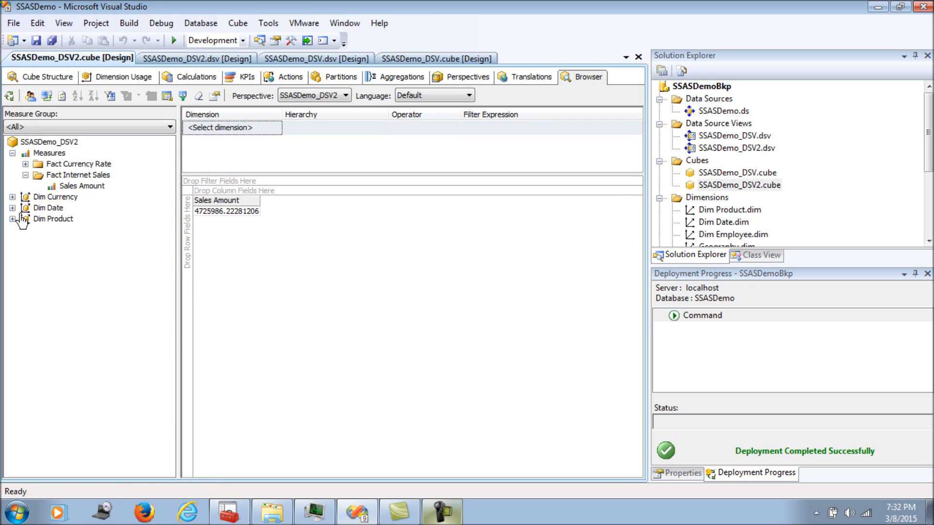
pyautogui.click(12, 197)
pyautogui.moveTo(56, 208); pyautogui.dragTo(189, 224)
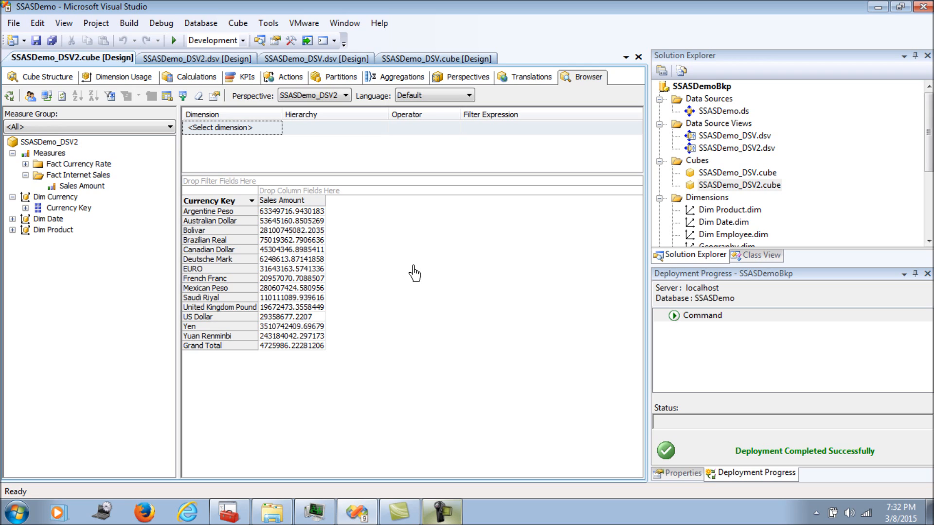
pyautogui.click(297, 212)
pyautogui.click(300, 316)
pyautogui.click(287, 214)
# Filter Currency Key to Canadian Dollar, EURO, United Kingdom Pound, US Dollar and Yen
pyautogui.click(252, 201)
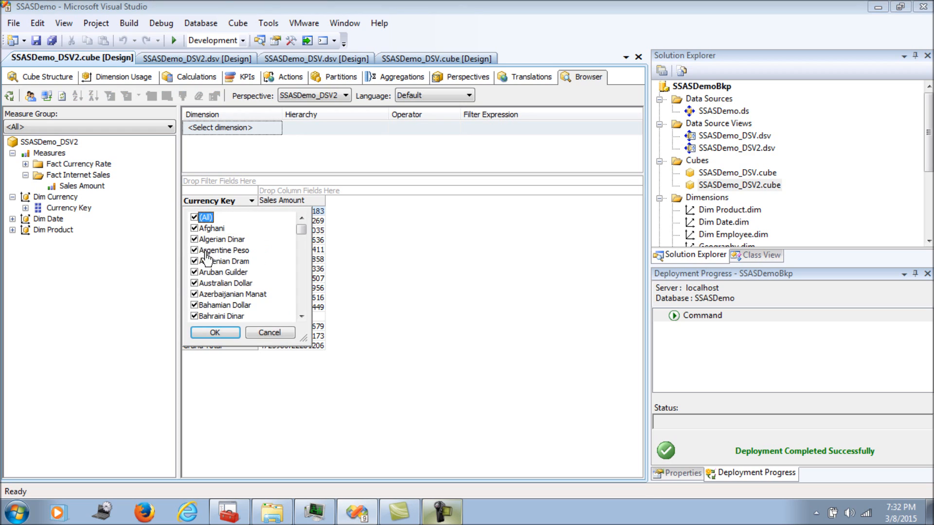
pyautogui.click(195, 218)
pyautogui.moveTo(301, 231); pyautogui.dragTo(302, 303)
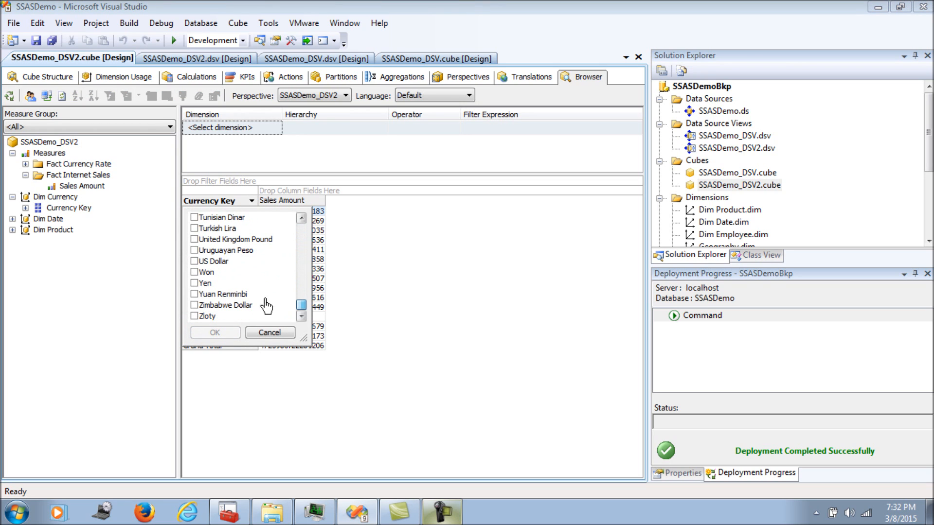
pyautogui.click(196, 286)
pyautogui.click(195, 283)
pyautogui.click(195, 261)
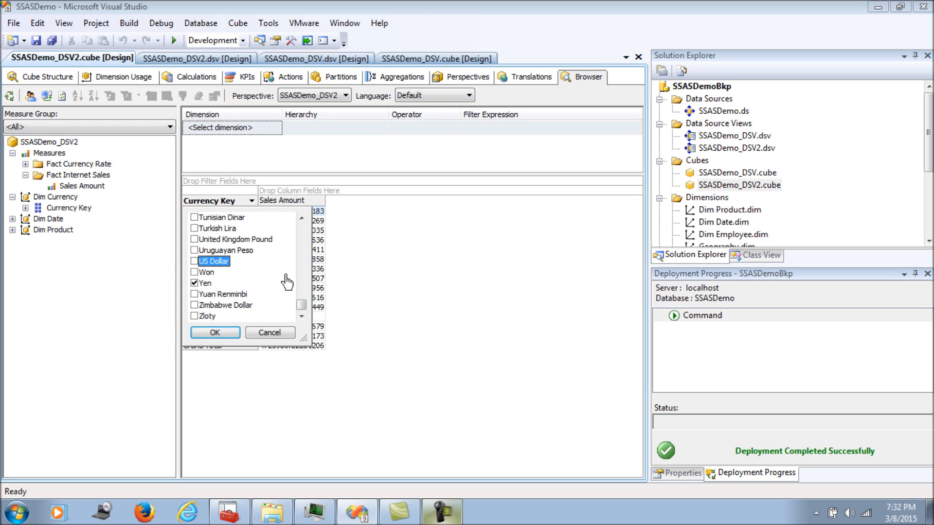
pyautogui.click(195, 243)
pyautogui.moveTo(302, 305); pyautogui.dragTo(304, 254)
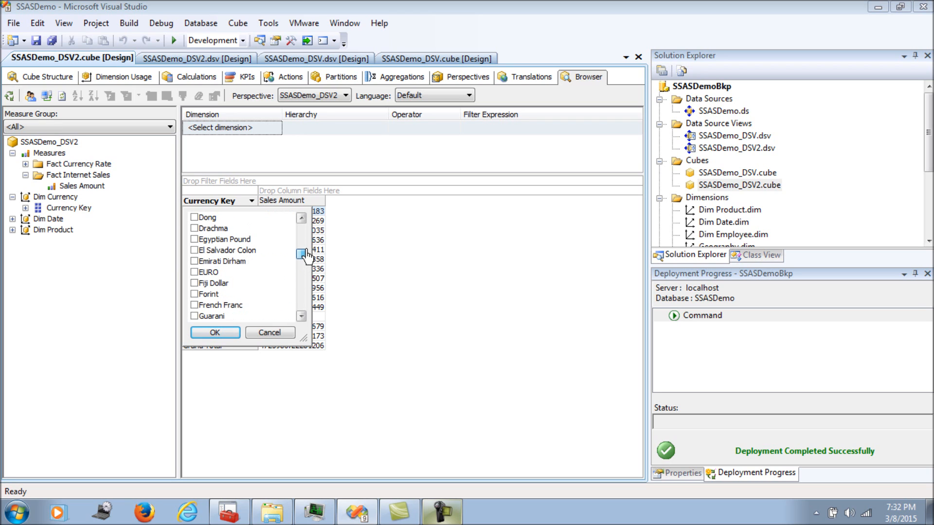
pyautogui.click(193, 274)
pyautogui.moveTo(302, 254); pyautogui.dragTo(301, 246)
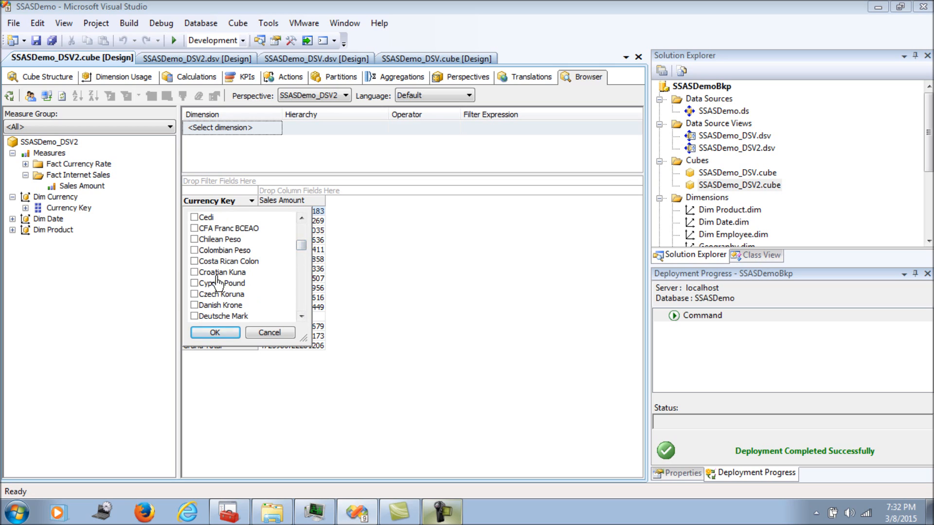
pyautogui.moveTo(302, 247); pyautogui.dragTo(302, 242)
pyautogui.click(194, 238)
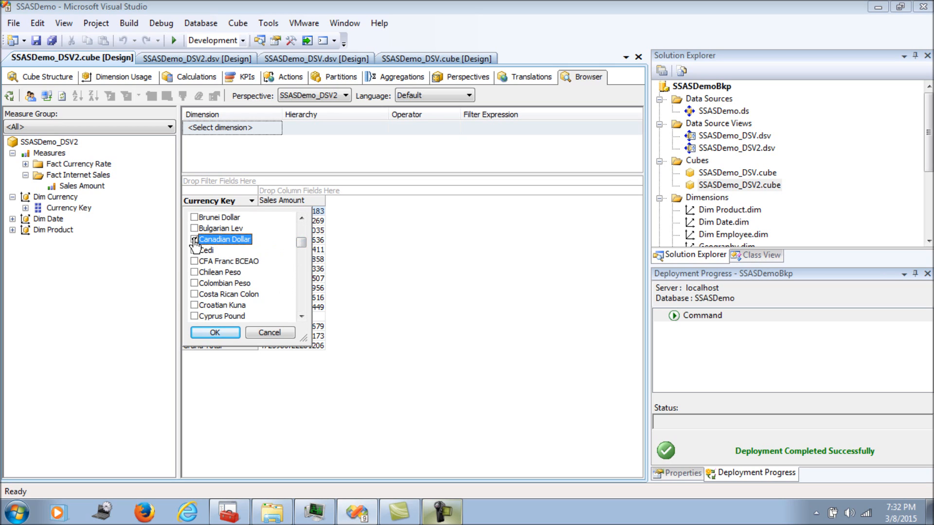
pyautogui.click(215, 332)
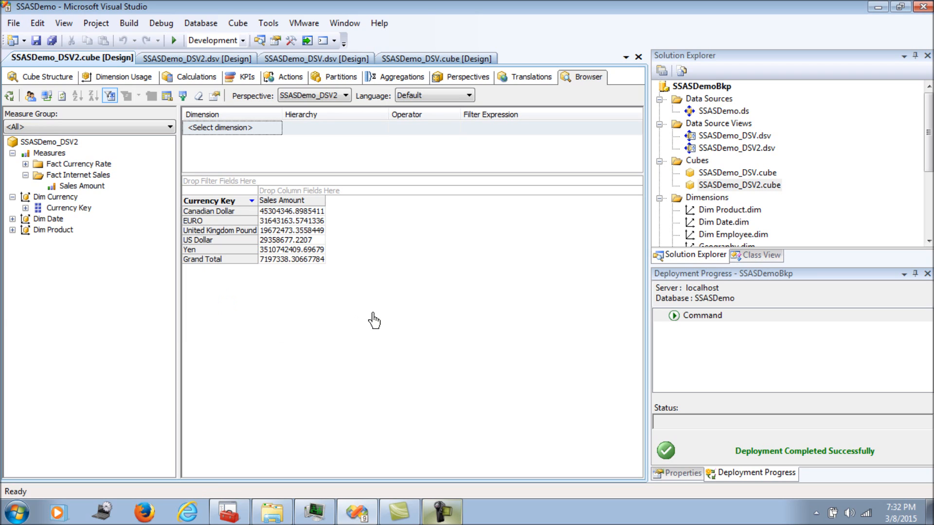
pyautogui.click(12, 219)
# Add Calendar years 2005–2008 as pivot columns, then return to Cube Structure
pyautogui.moveTo(56, 241); pyautogui.dragTo(280, 193)
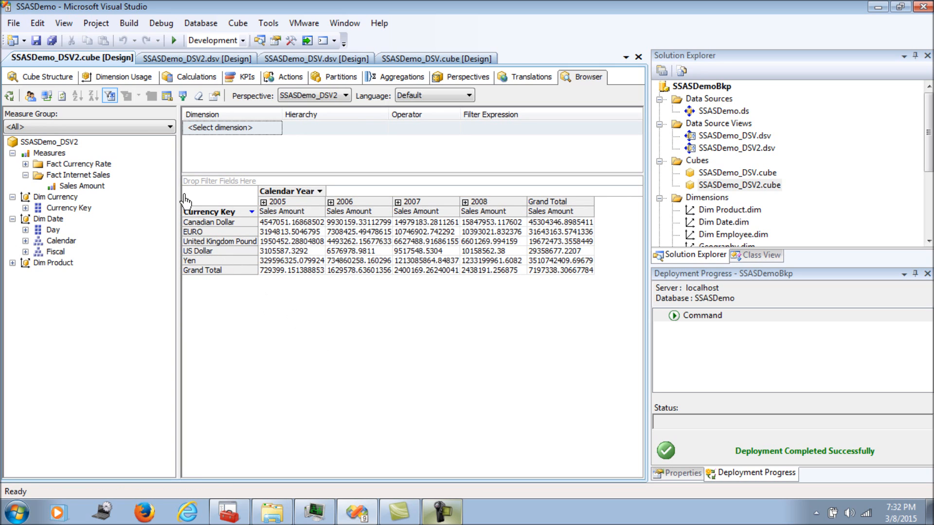
pyautogui.click(54, 81)
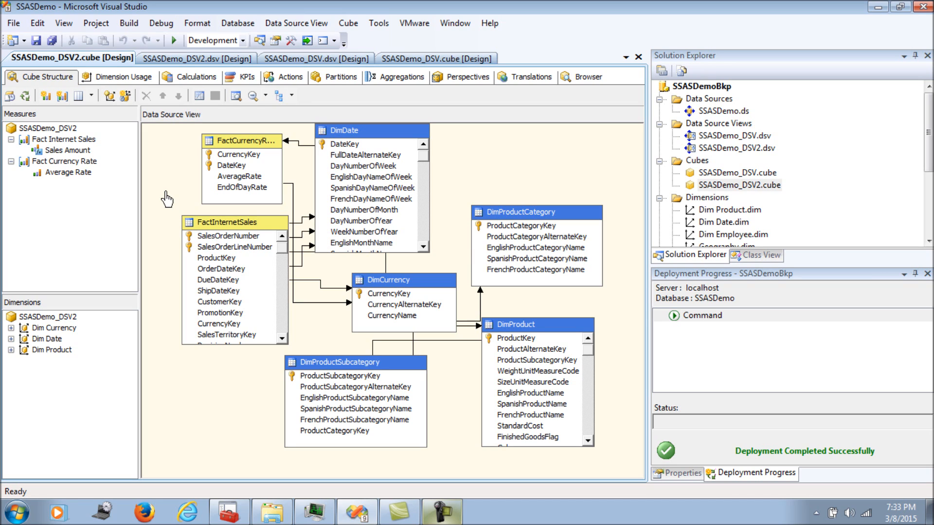
# After checking Calculations, show Sales Amount's properties with expression [Sales Amount]/[Average Rate]
pyautogui.click(191, 77)
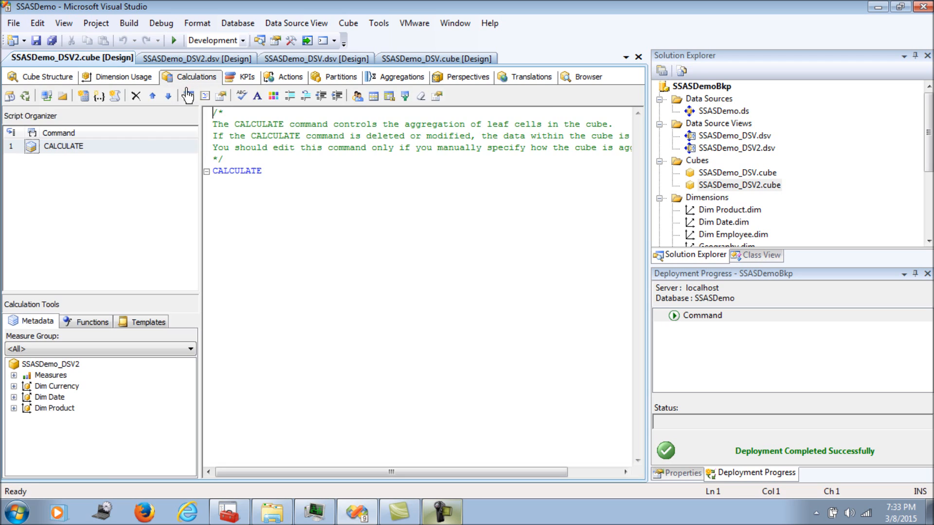
pyautogui.click(47, 77)
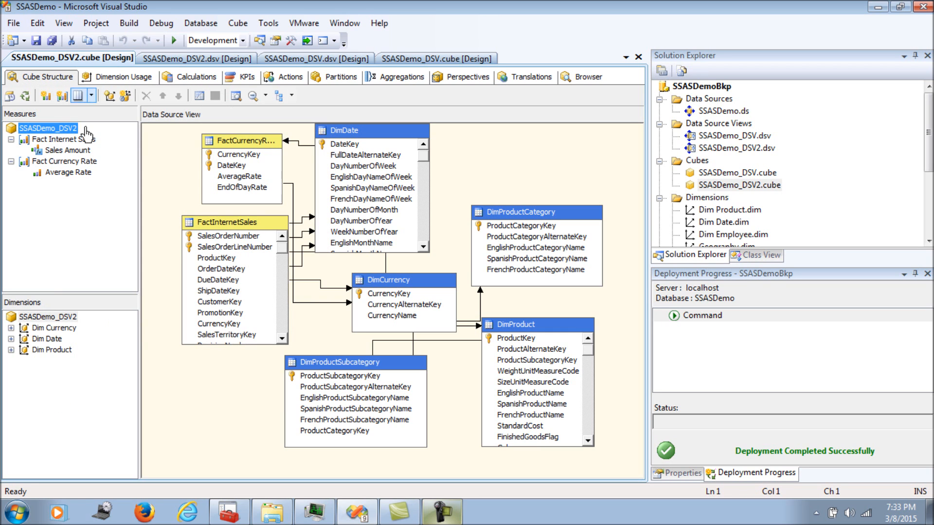
pyautogui.click(82, 152)
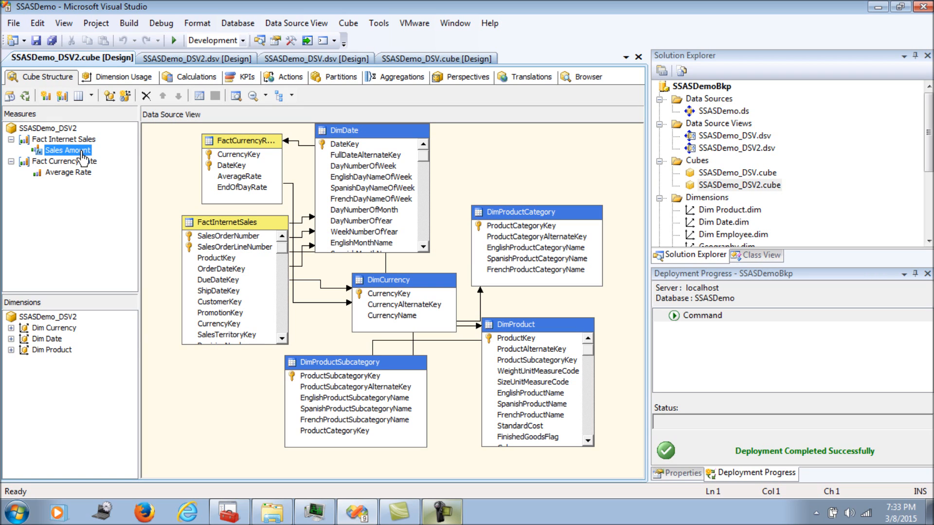
pyautogui.rightClick(82, 153)
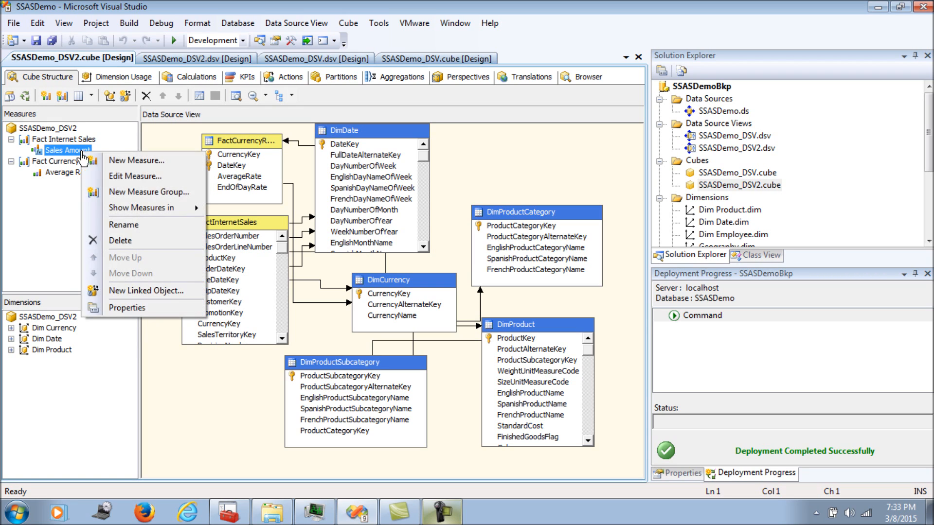
pyautogui.click(140, 306)
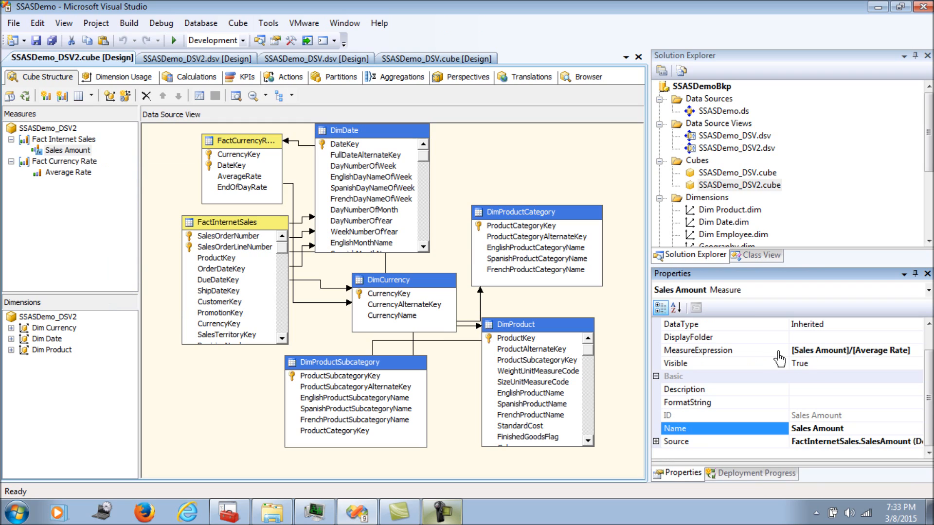